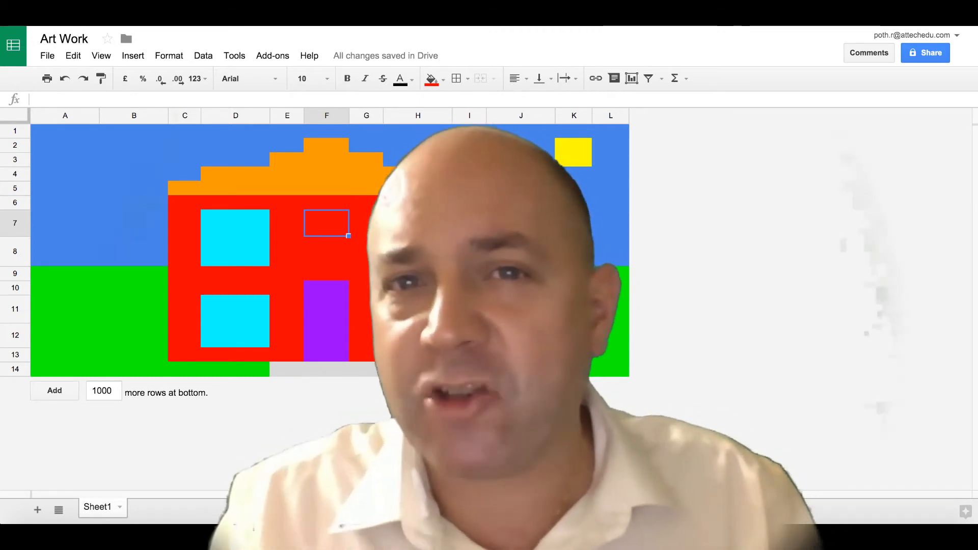
Rename the sheet containing the house picture as House and add a new blank sheet.
right_click(118, 508)
left_click(161, 367)
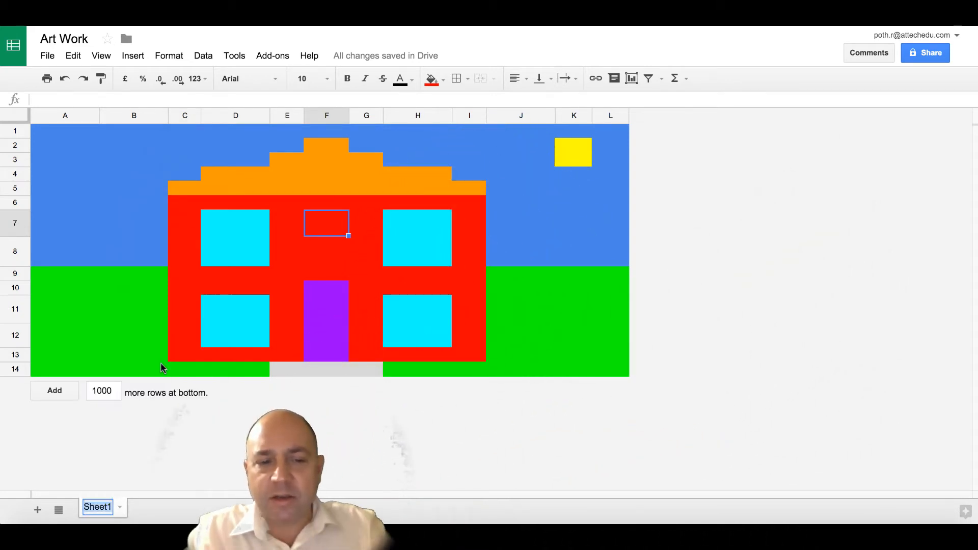
type("House")
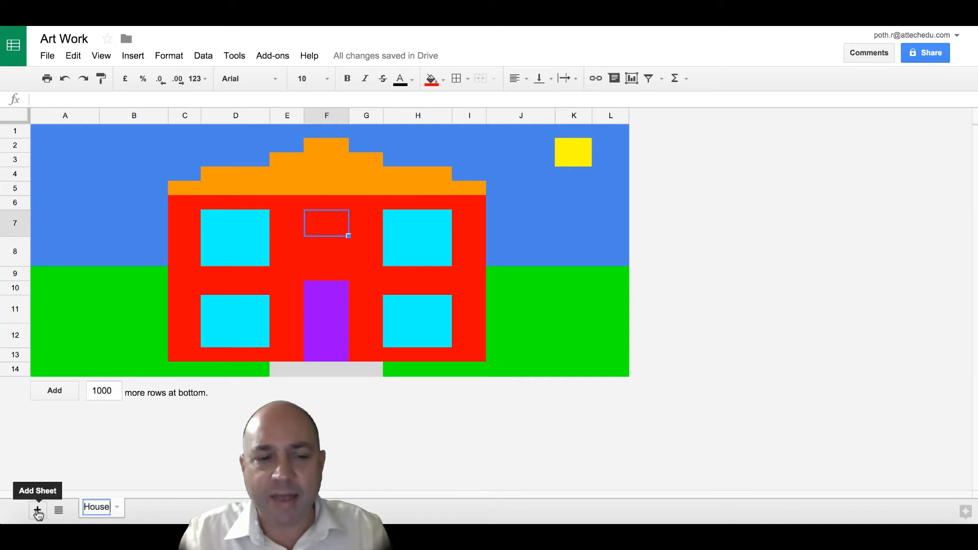
left_click(38, 510)
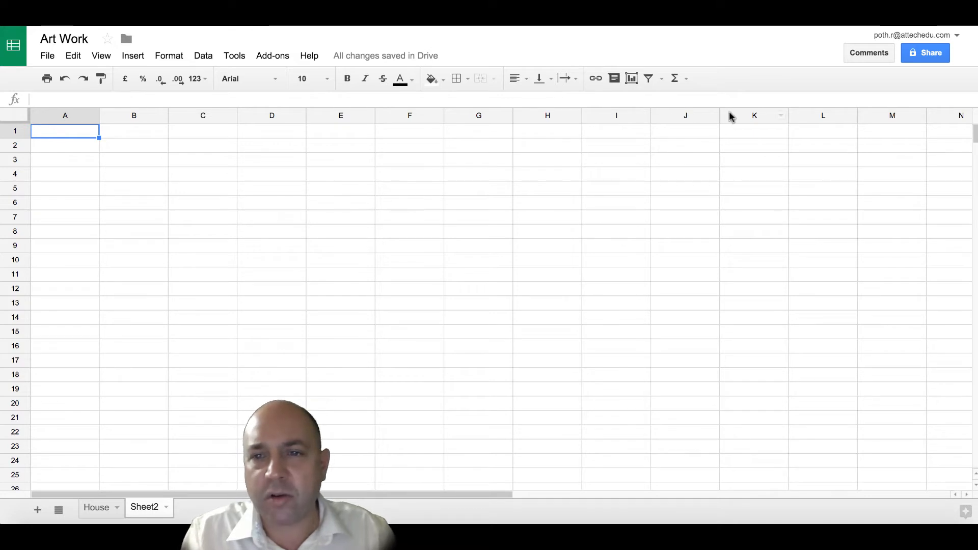
Delete columns K through Z from the new sheet.
left_click(743, 116)
scroll(741, 116, "right", 10)
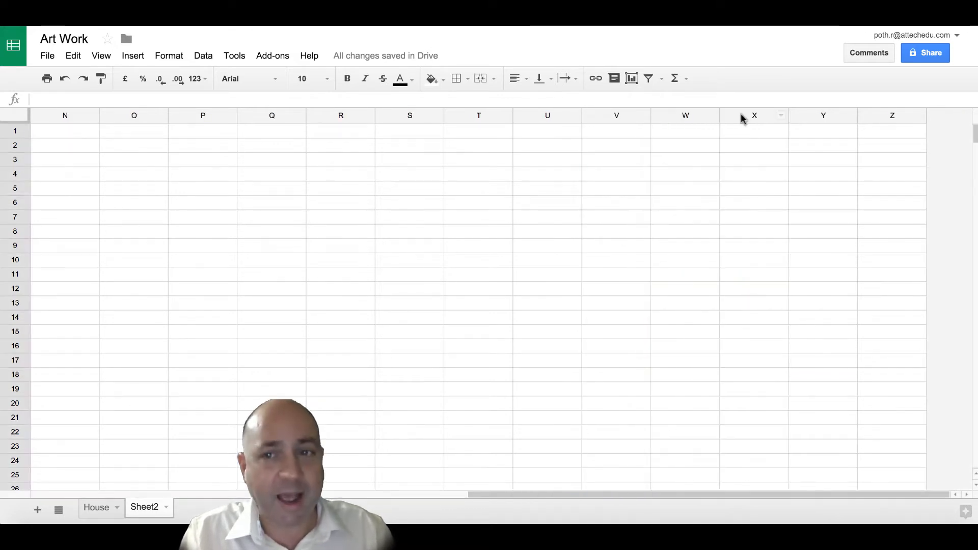
left_click(887, 112, "shift")
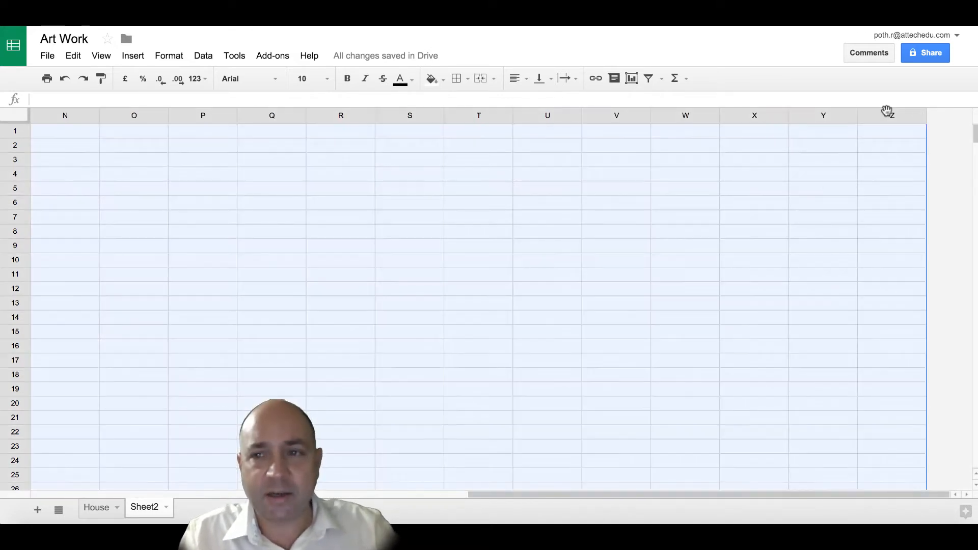
right_click(886, 112)
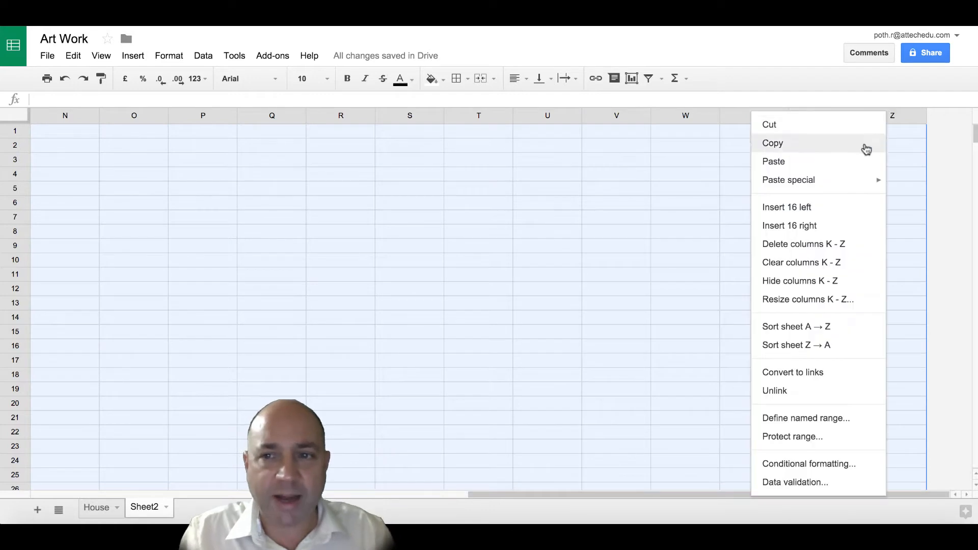
left_click(832, 244)
Delete rows 16 through 1000 from the new sheet.
scroll(317, 264, "down", 2)
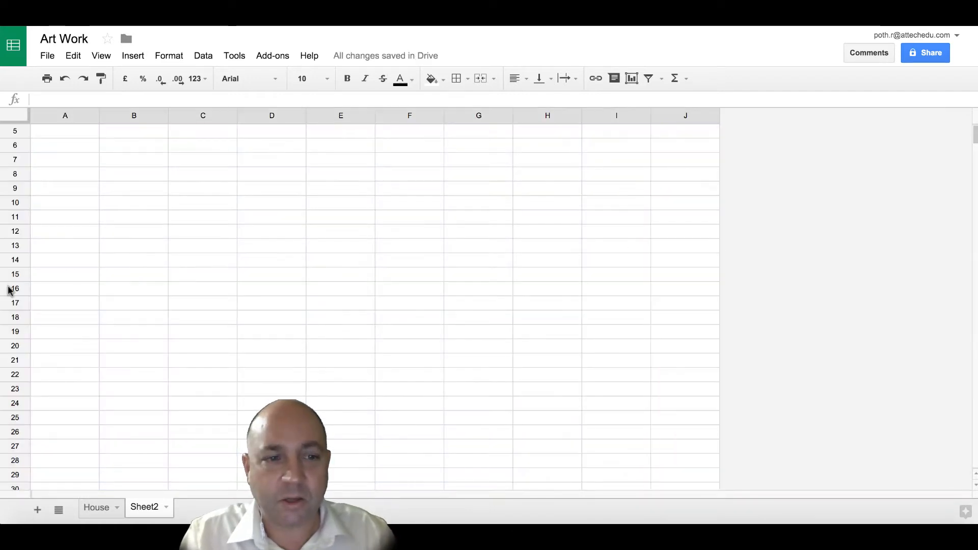
left_click(9, 289)
scroll(9, 289, "down", 20)
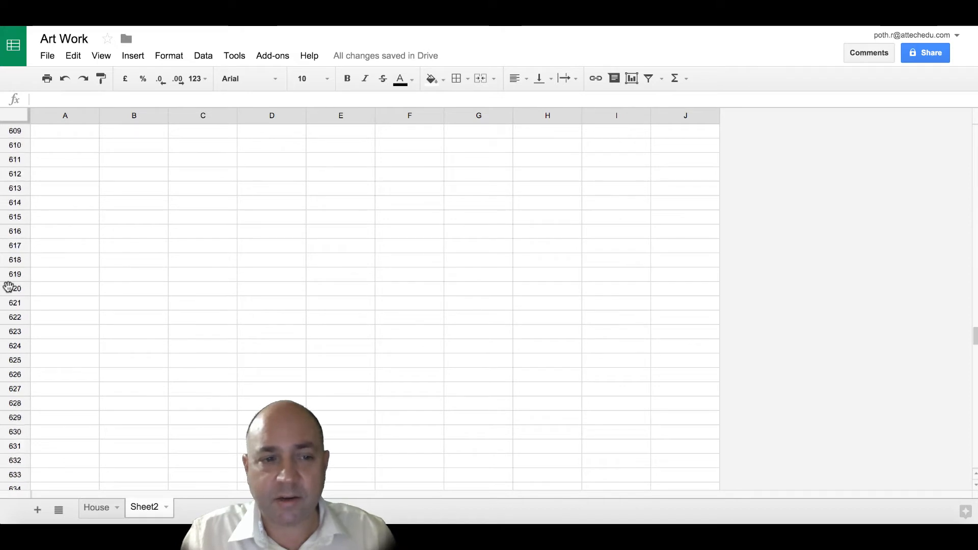
scroll(9, 286, "down", 10)
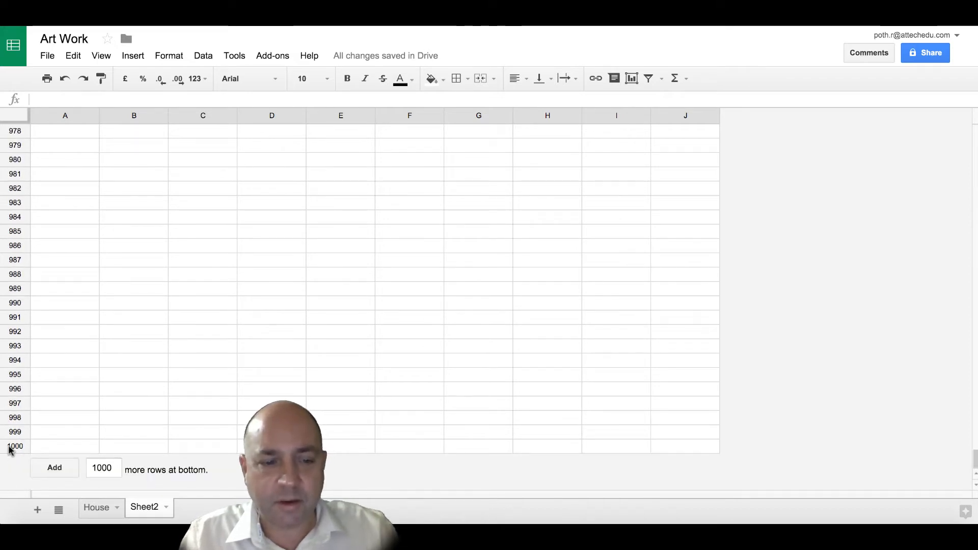
left_click(10, 446, "shift")
right_click(9, 446)
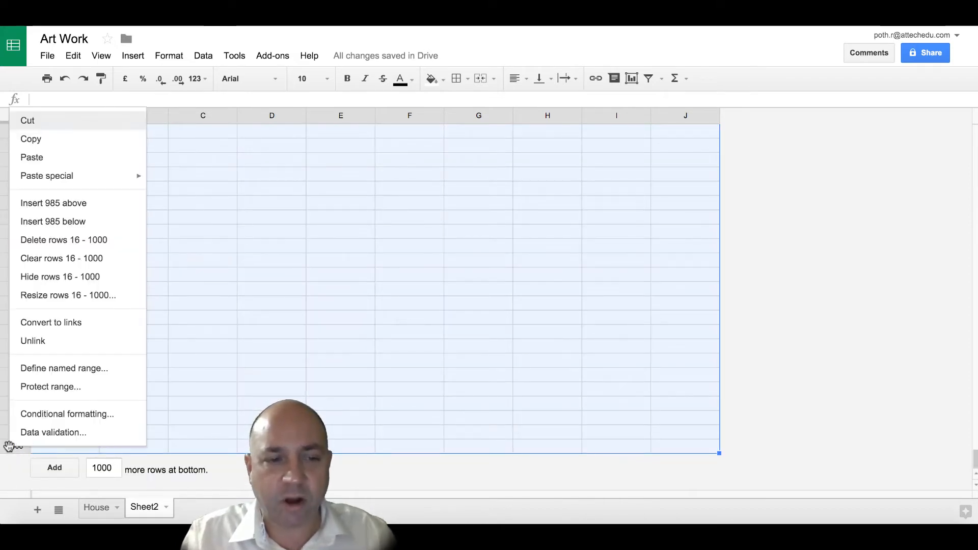
left_click(92, 240)
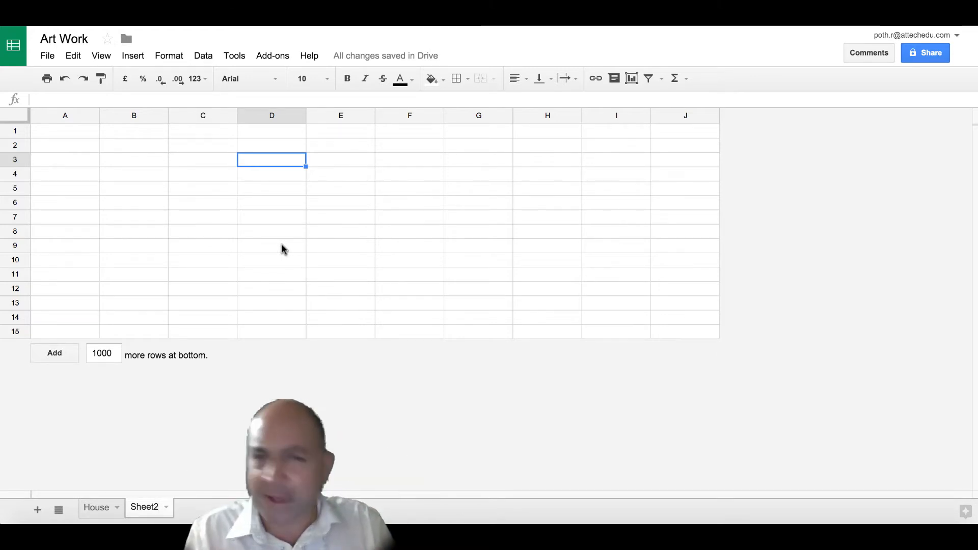
Open the conditional formatting rules for the combined selection of cells D3:D4, F3 and F4.
left_click(269, 178, "shift")
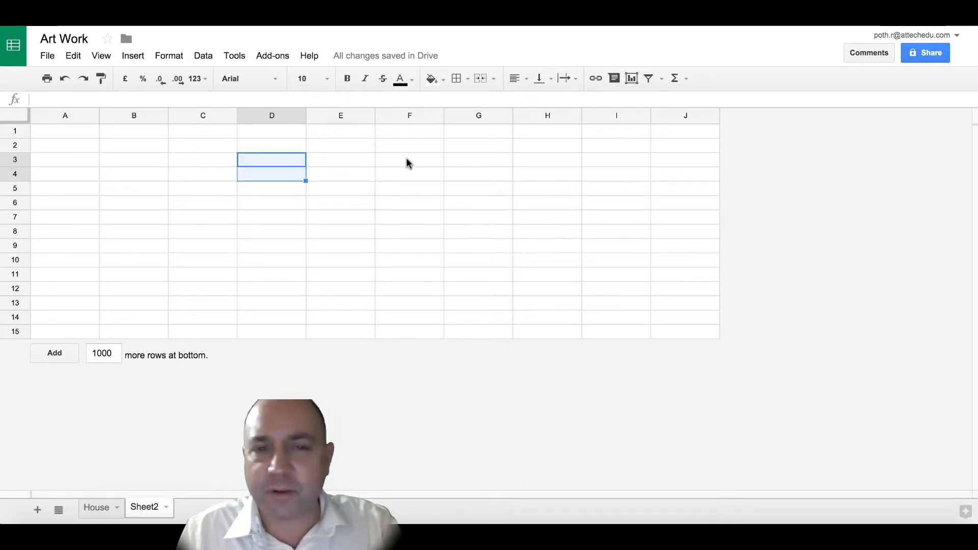
left_click(407, 159, "ctrl")
left_click(407, 174, "ctrl")
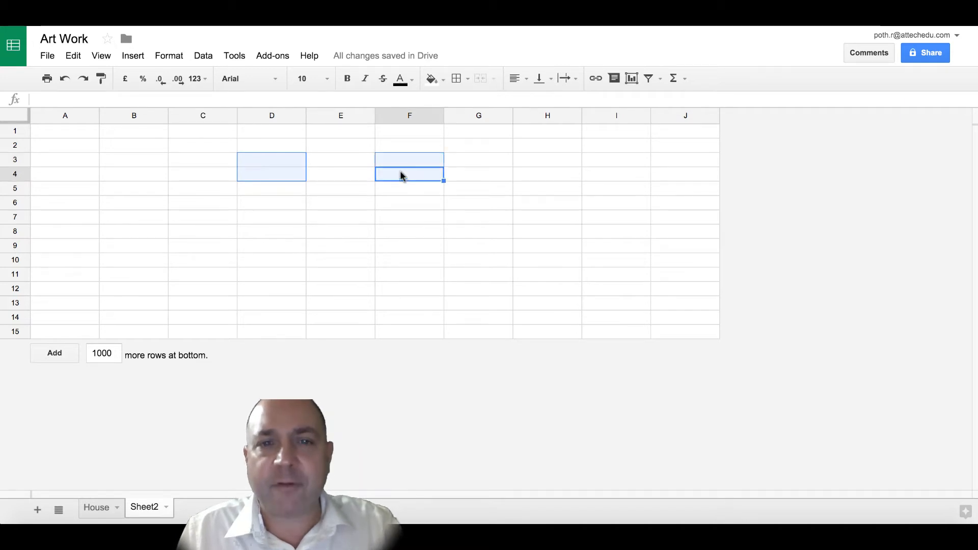
left_click(170, 54)
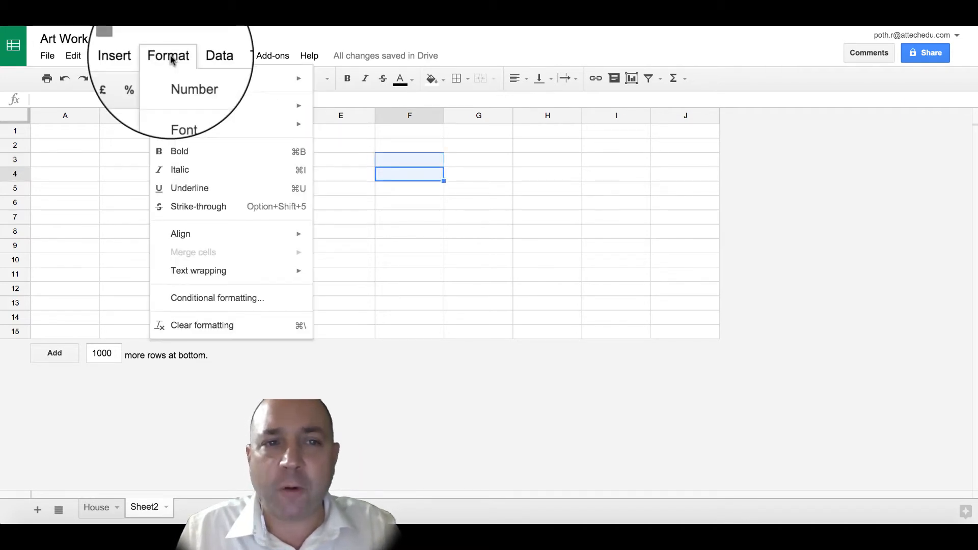
left_click(210, 298)
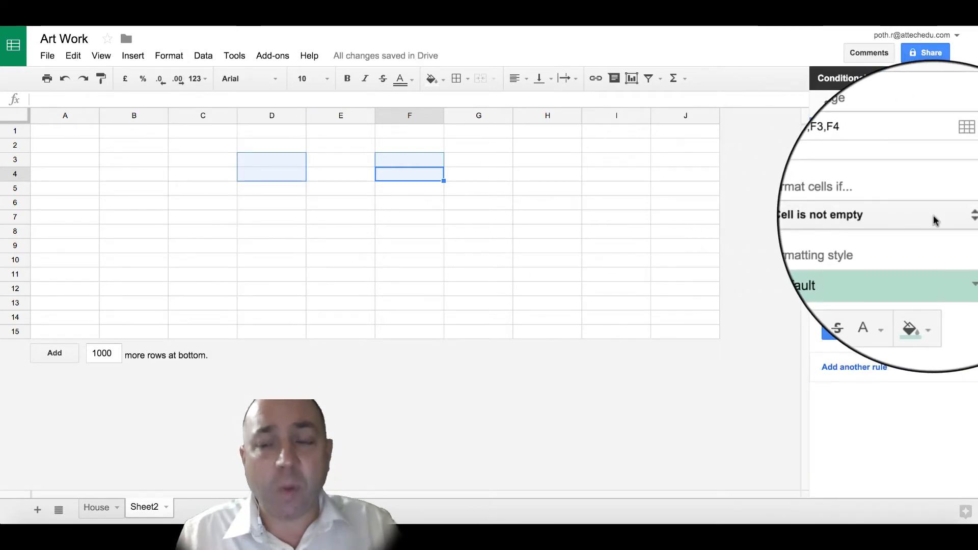
Create a conditional format rule with the custom formula =$A$1=1 and a red fill.
left_click(935, 221)
scroll(911, 389, "down", 1)
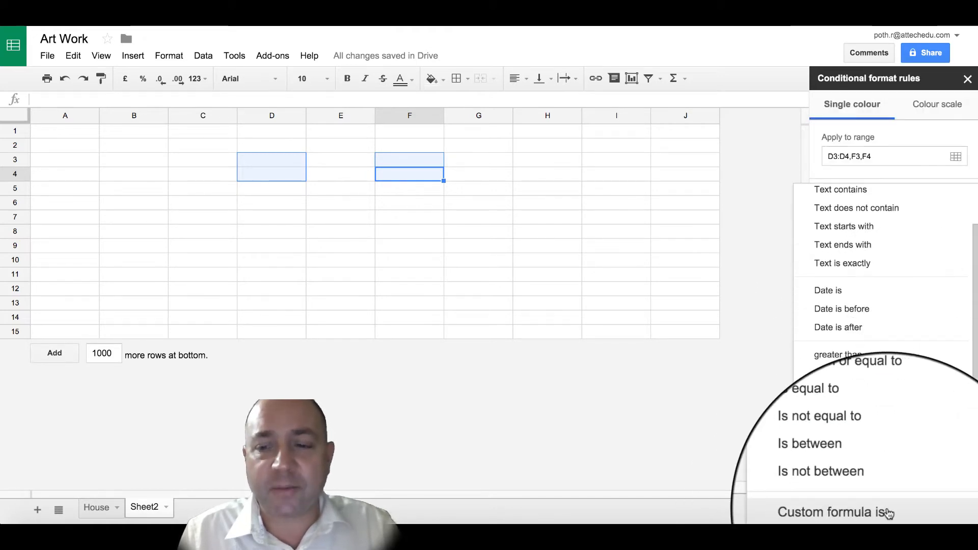
left_click(866, 505)
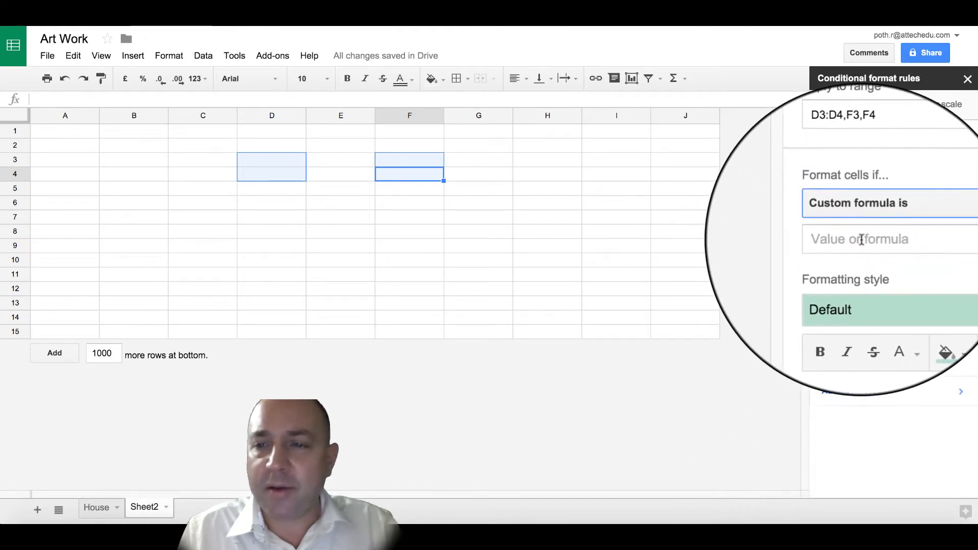
left_click(862, 239)
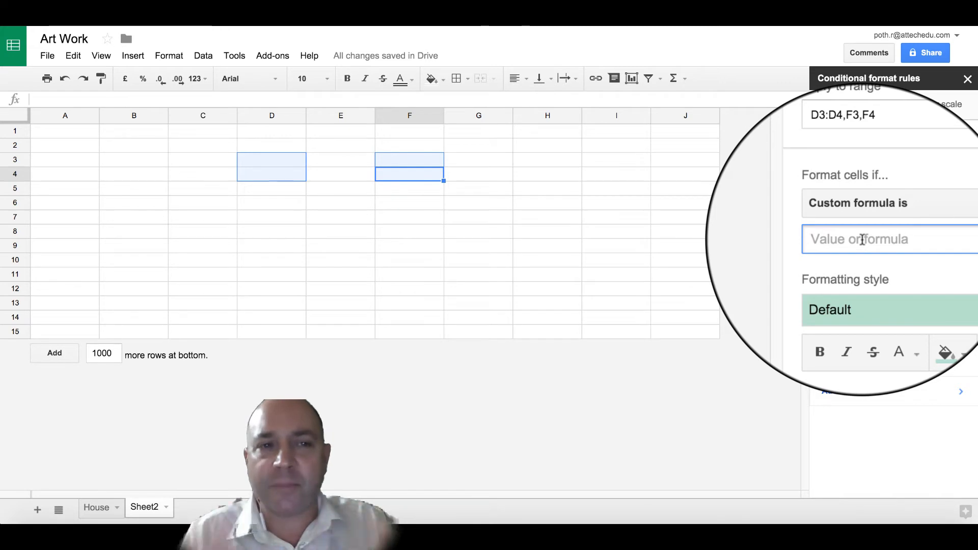
type("=$A")
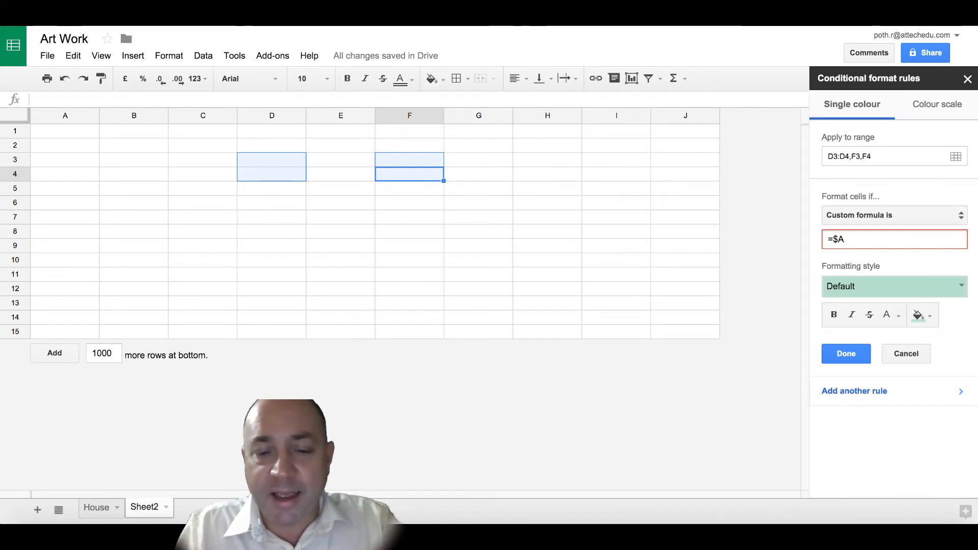
type("$1")
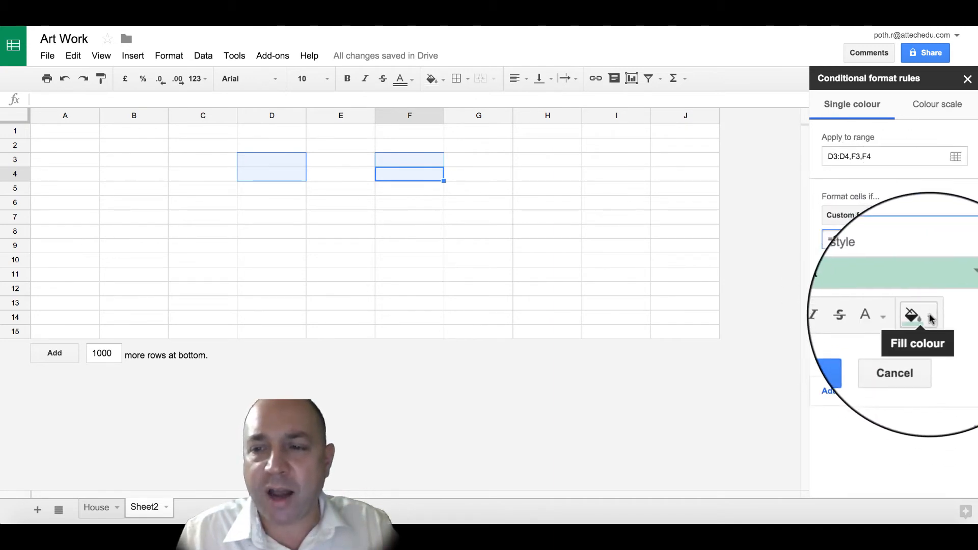
left_click(931, 313)
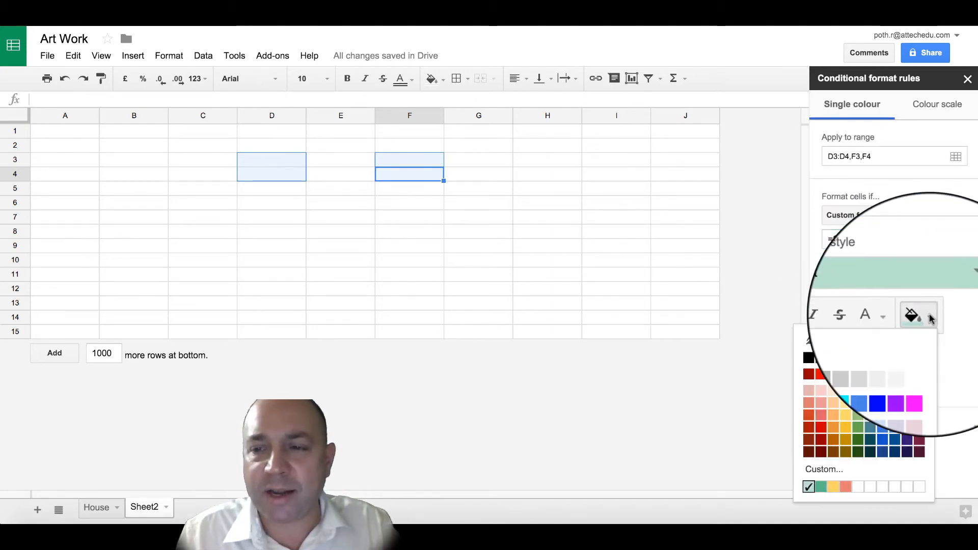
left_click(813, 379)
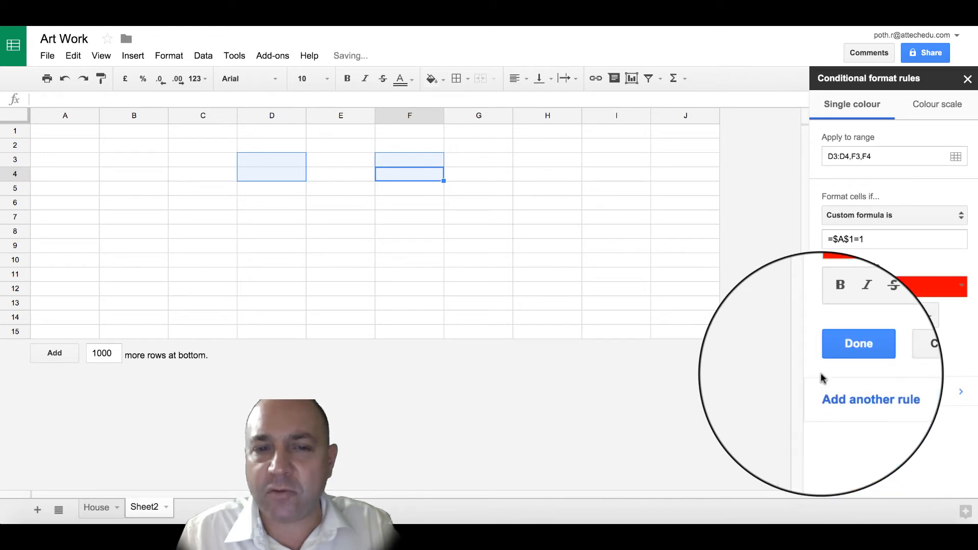
left_click(847, 354)
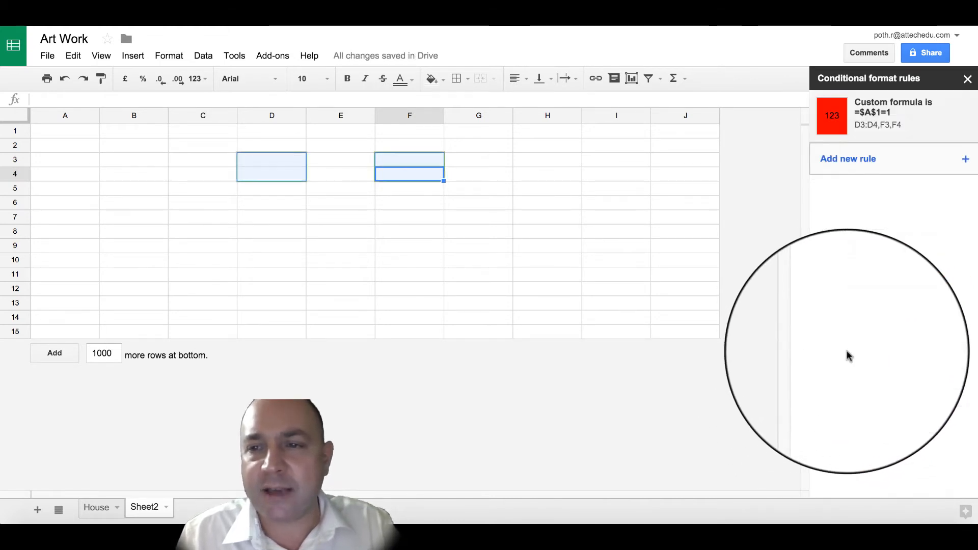
Add a second rule for the same cells with the custom formula =$A$1=2 and a blue fill.
left_click(949, 159)
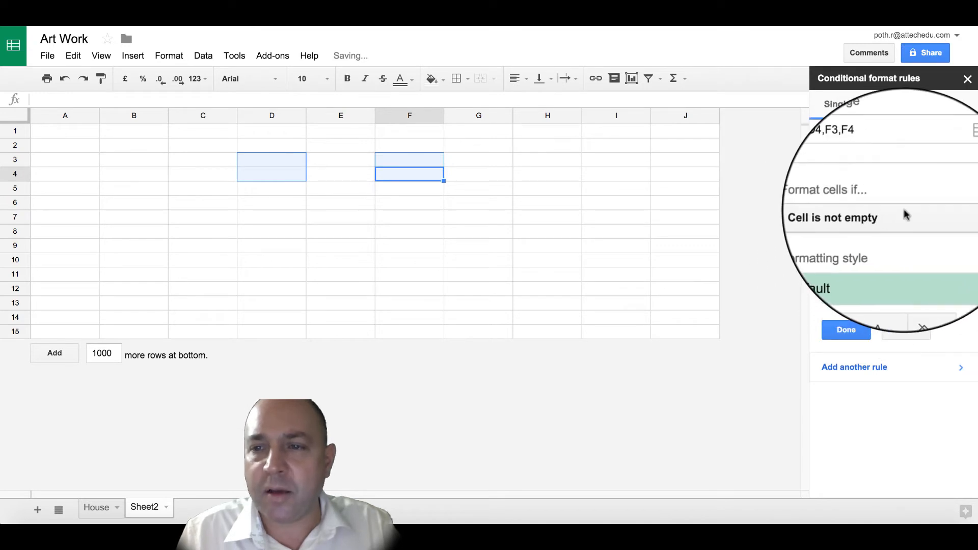
left_click(902, 211)
left_click(869, 511)
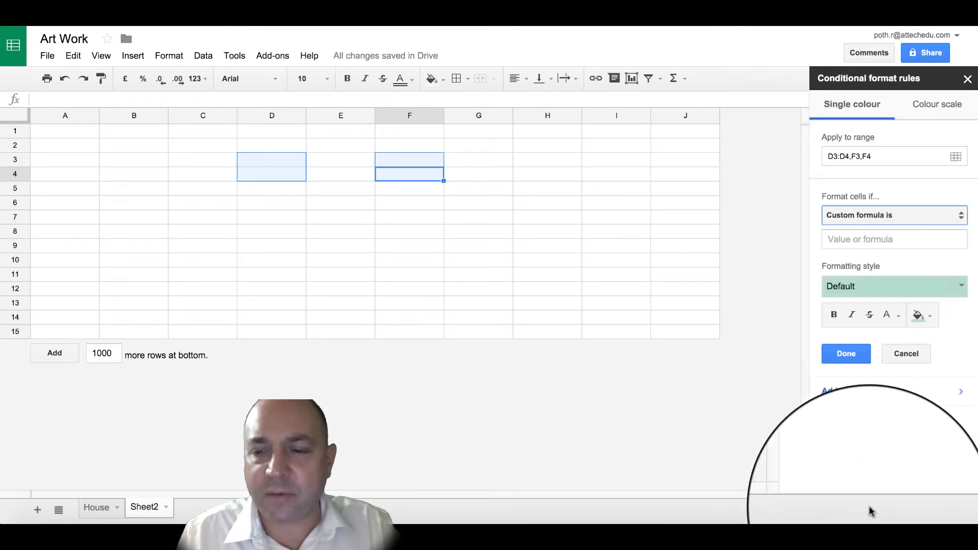
left_click(895, 241)
type("=")
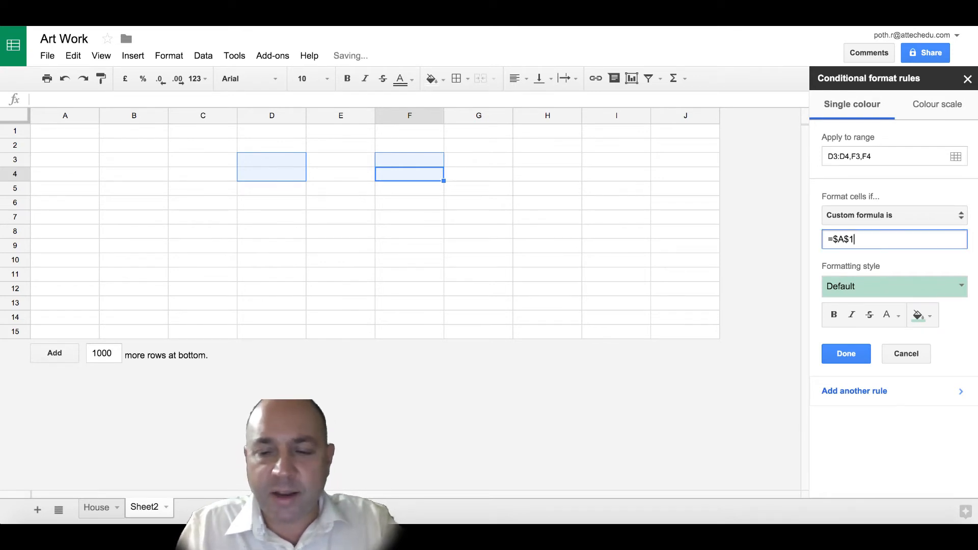
left_click(923, 315)
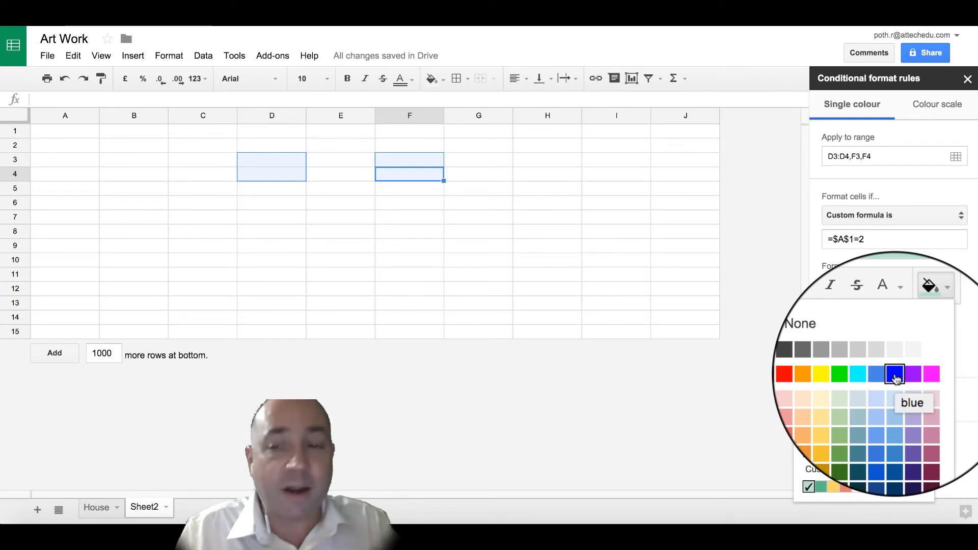
left_click(895, 377)
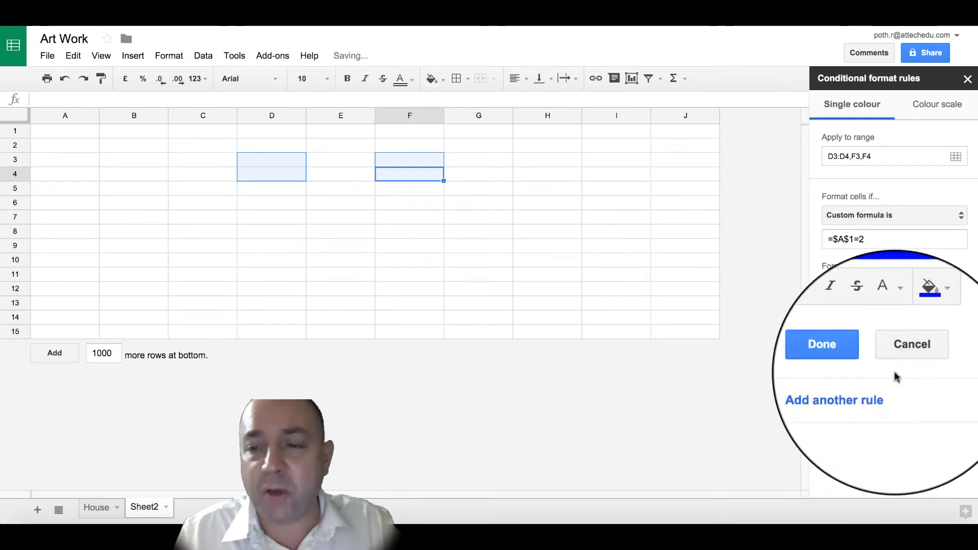
left_click(847, 355)
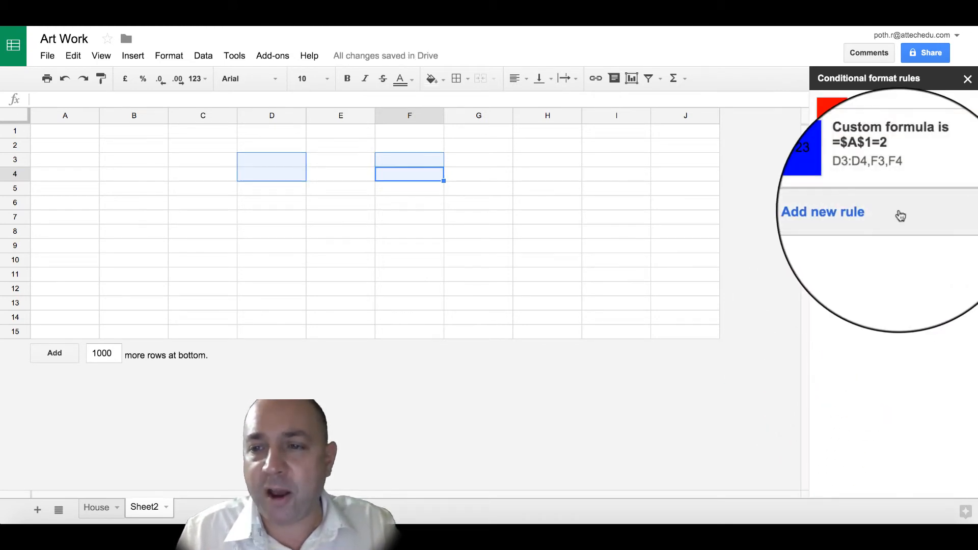
Add a third rule for the same cells with the custom formula =$A$1=3 and a green fill.
left_click(893, 215)
left_click(895, 218)
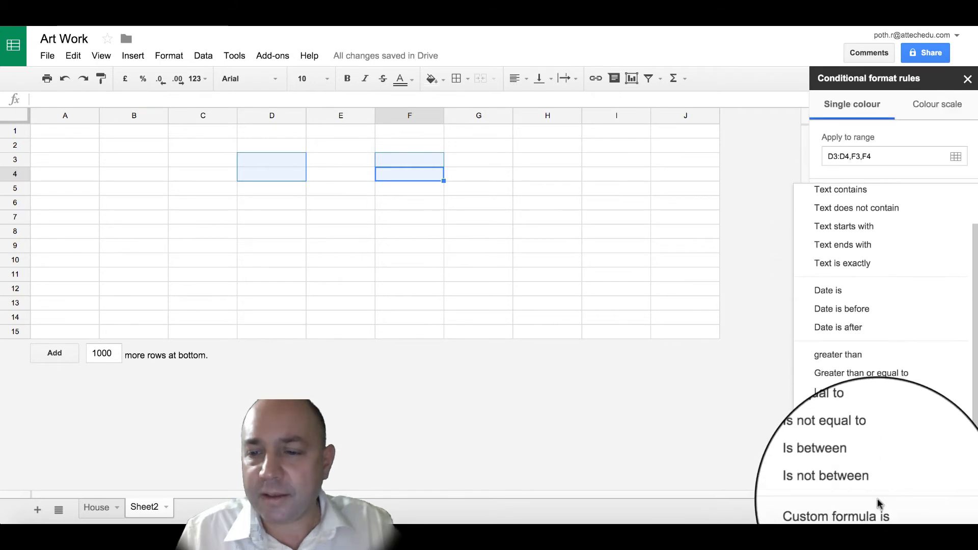
left_click(878, 508)
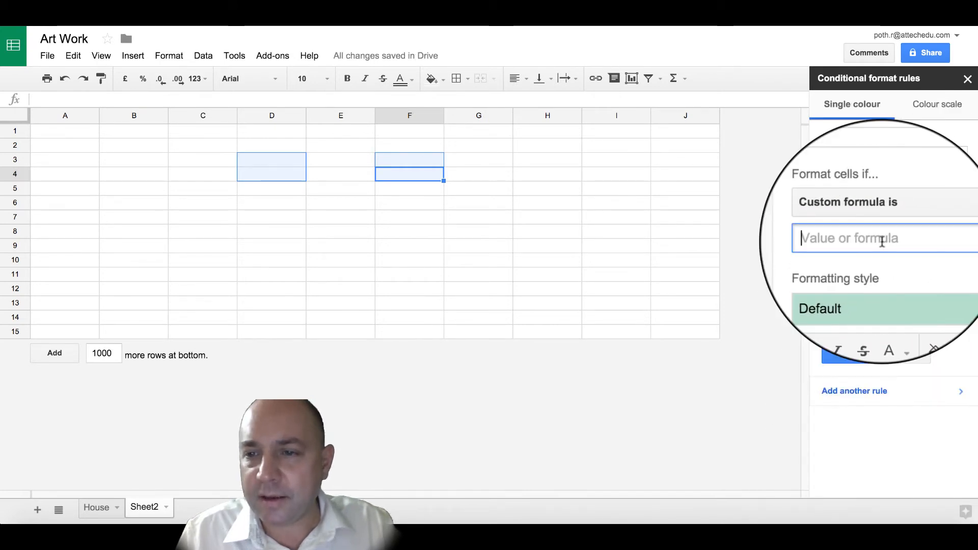
type("=$A$")
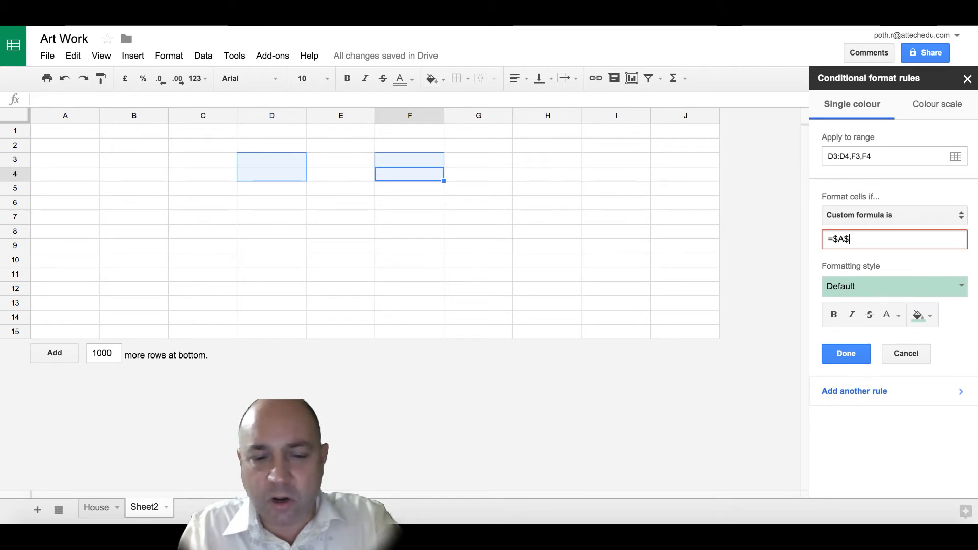
type("1=")
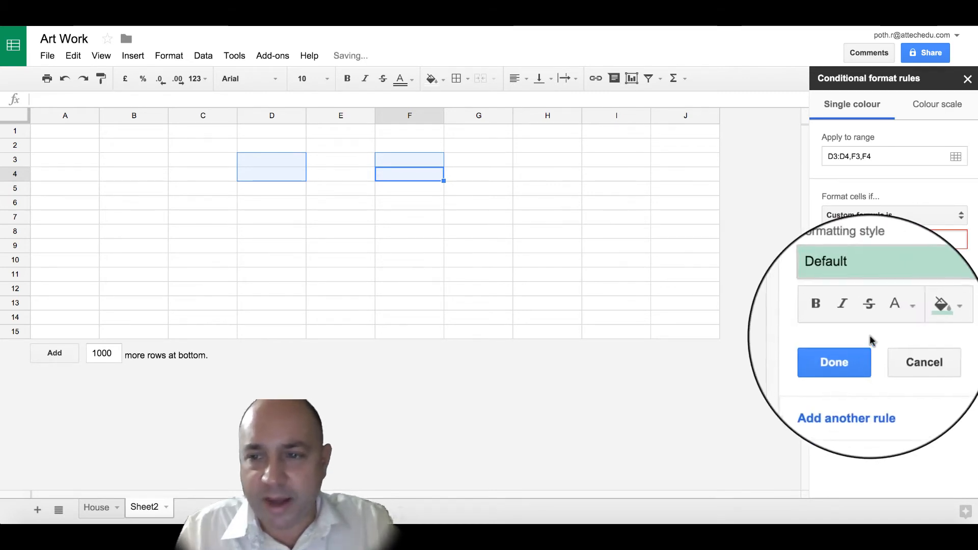
left_click(930, 316)
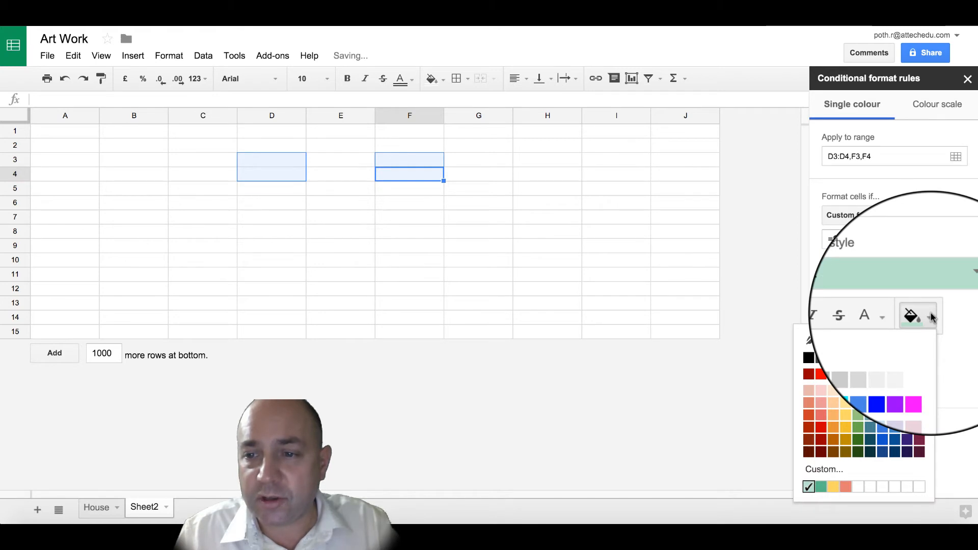
left_click(858, 377)
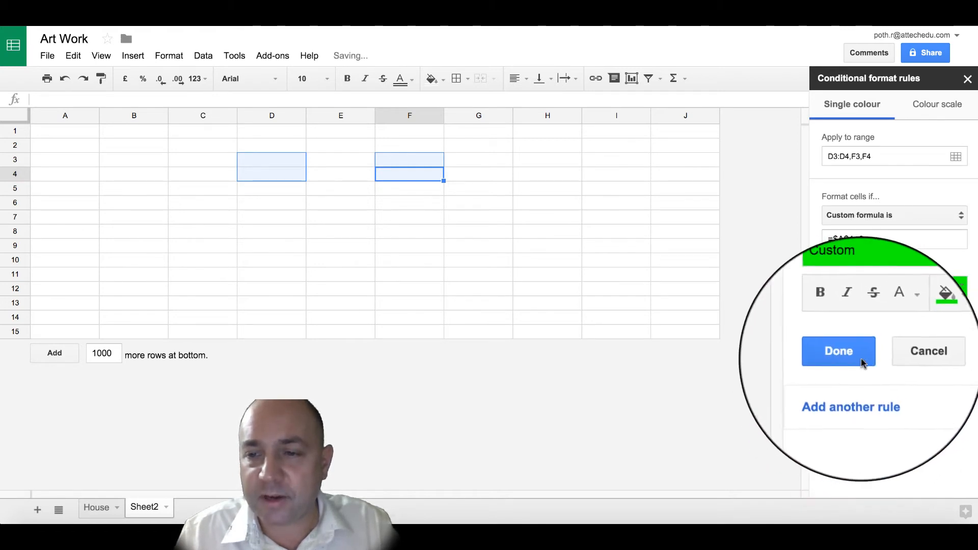
left_click(861, 362)
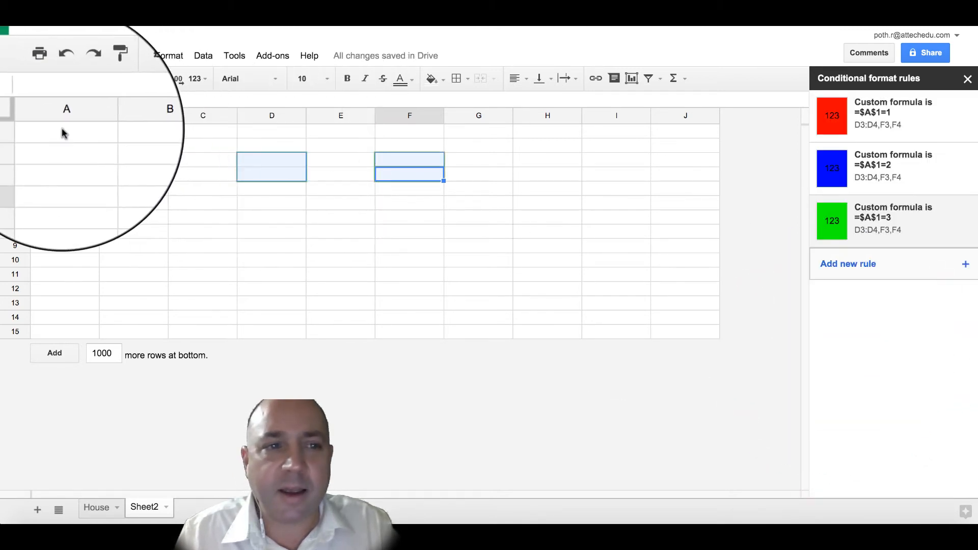
Test the three colour rules by entering 1, 2 and 3 in turn in cell A1.
left_click(61, 131)
type("1")
key("Right")
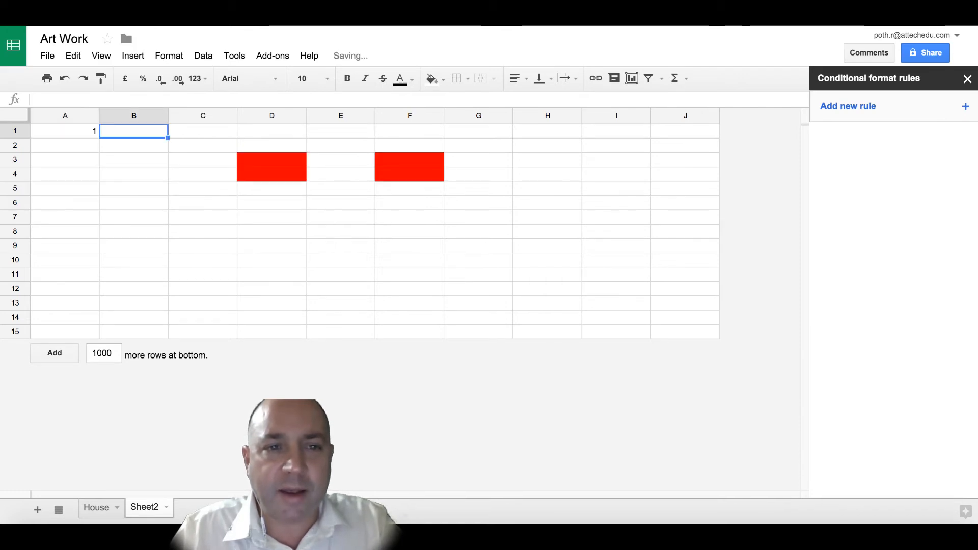
key("Left")
type("2")
key("Return")
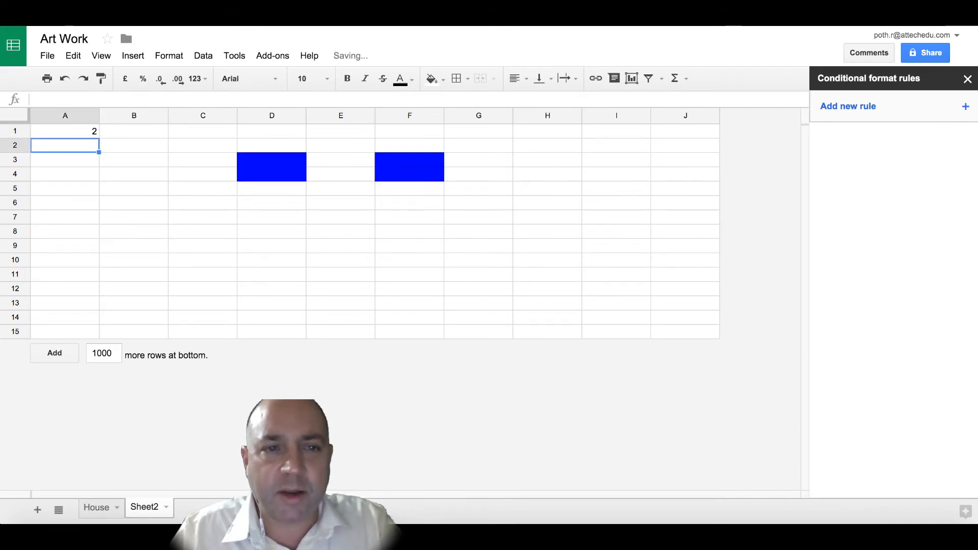
key("Up")
type("3")
key("Return")
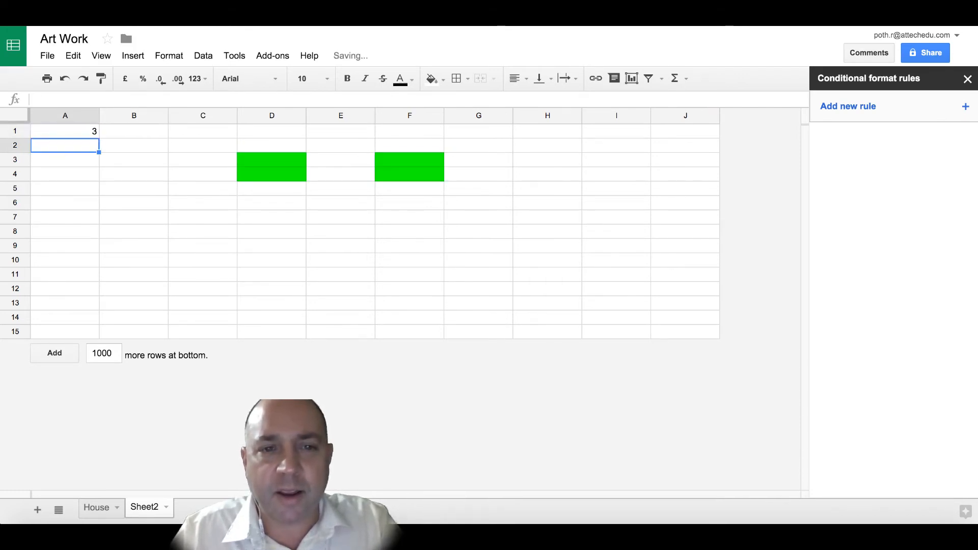
key("Up")
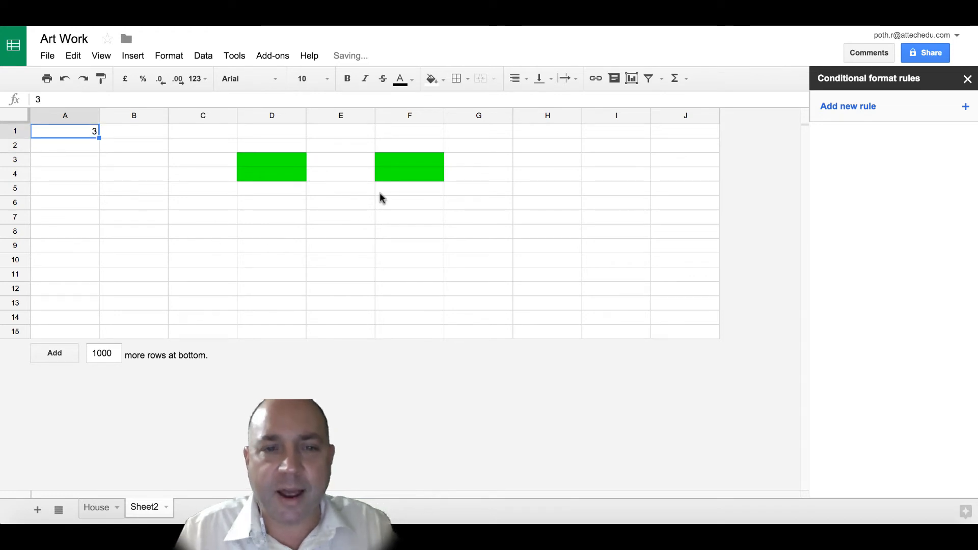
Create a conditional format rule for cells E5:E8 with the custom formula =$A$1=1 and a light orange fill.
left_click_drag(339, 192, 335, 234)
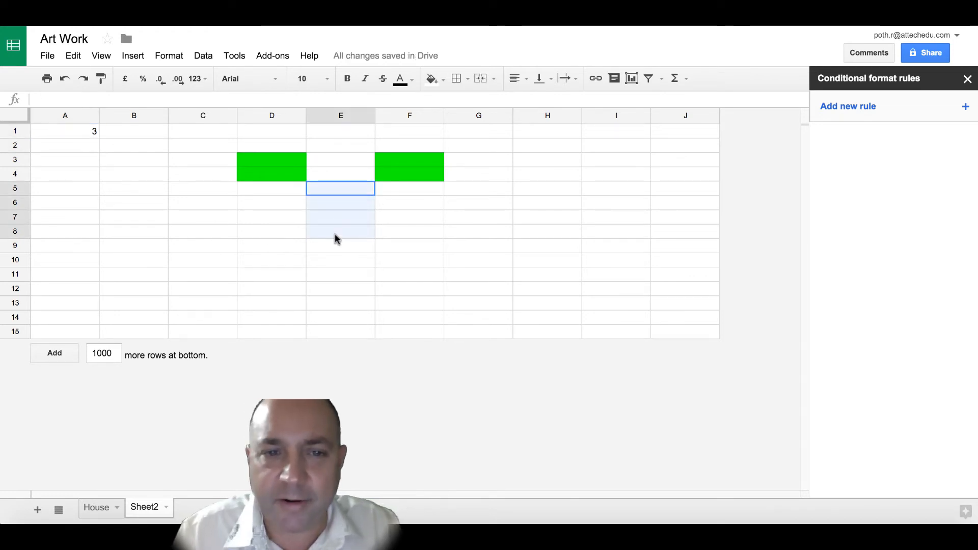
left_click(847, 106)
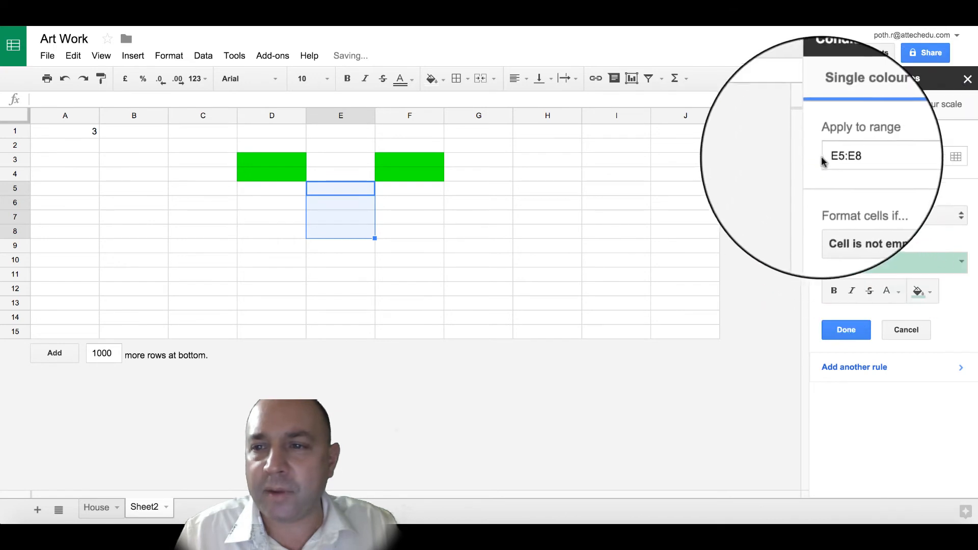
left_click(921, 214)
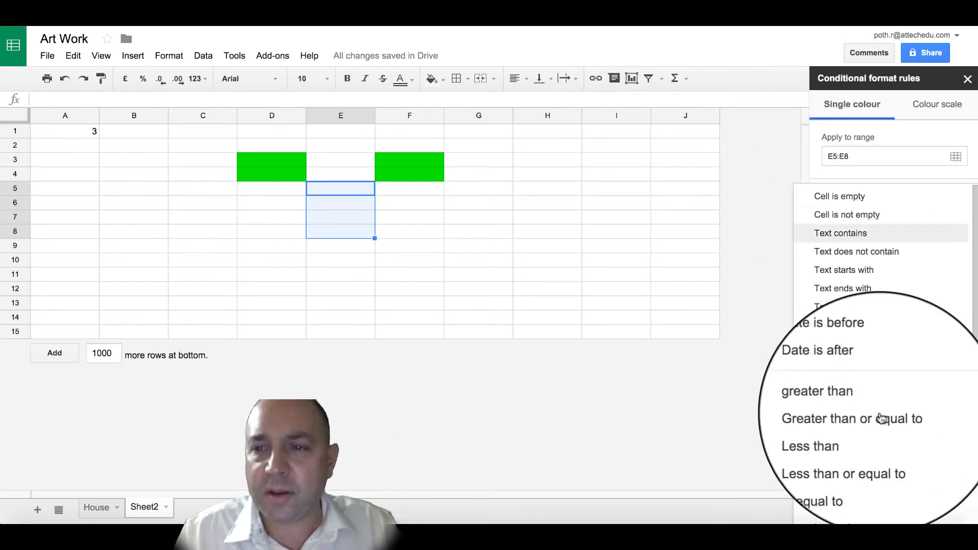
scroll(884, 382, "down", 3)
left_click(869, 518)
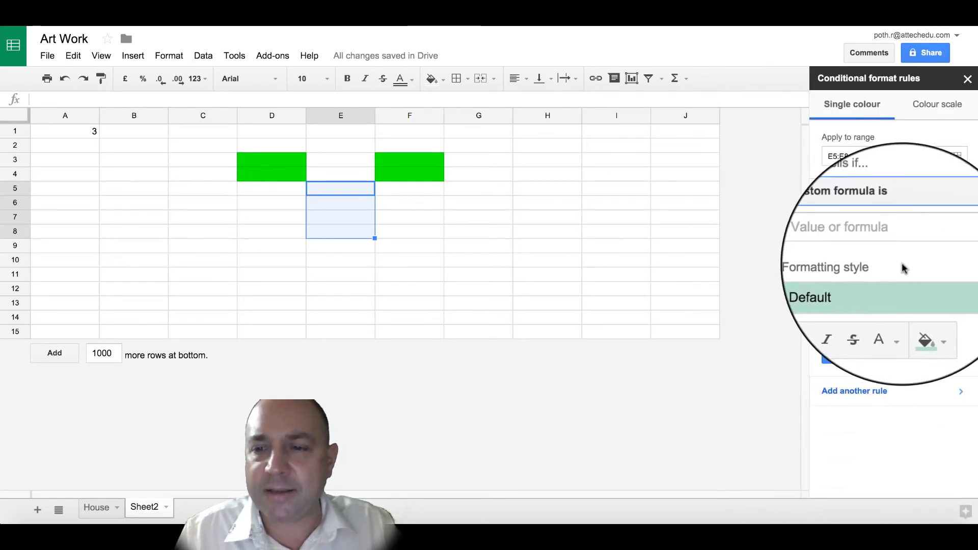
left_click(895, 243)
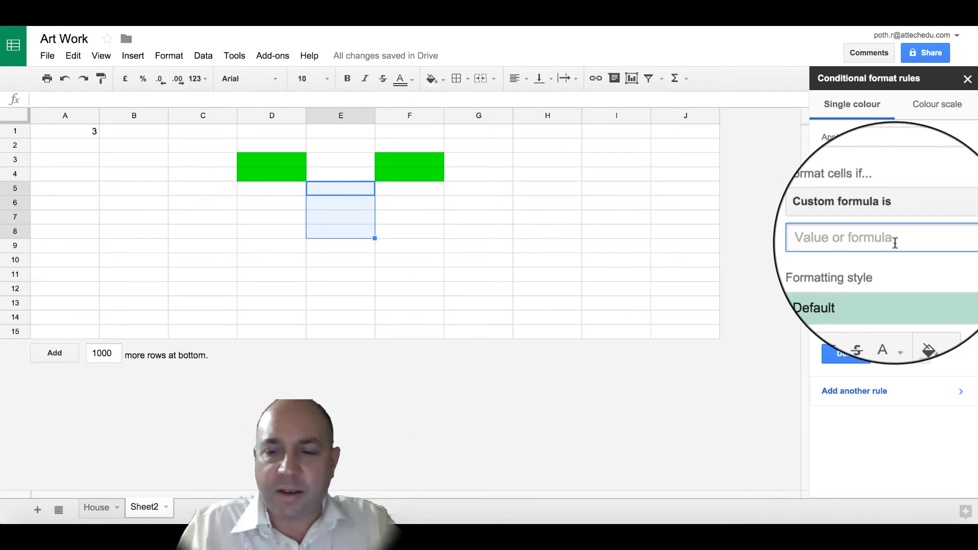
type("=")
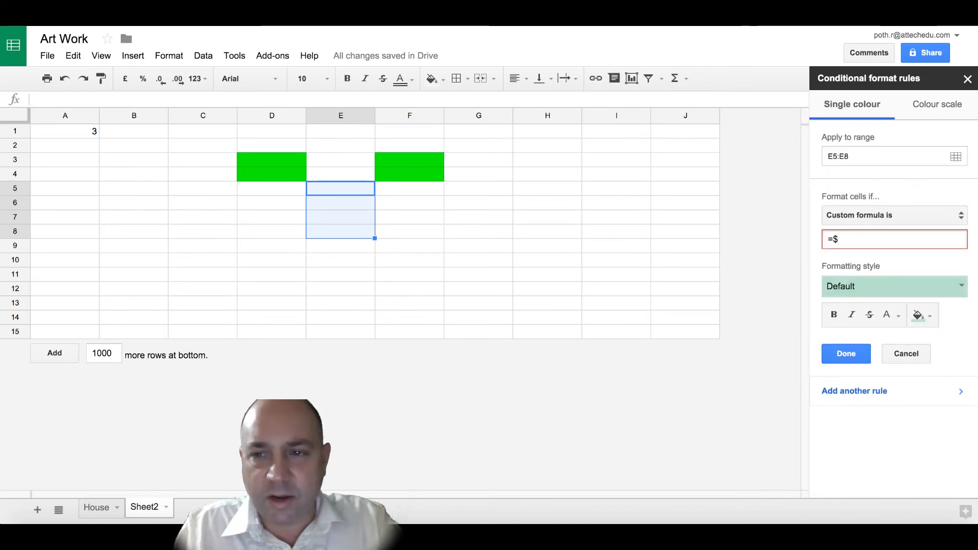
type("$A$1")
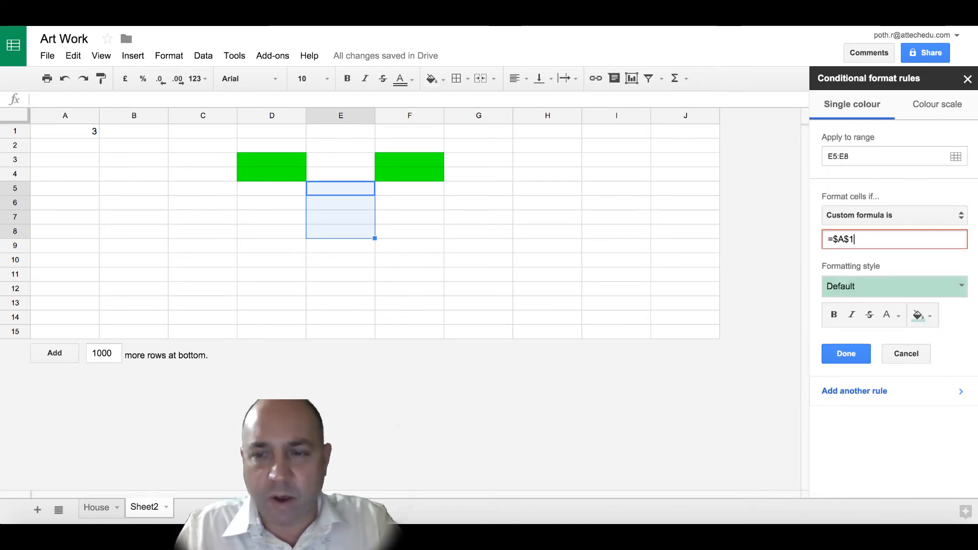
type("=")
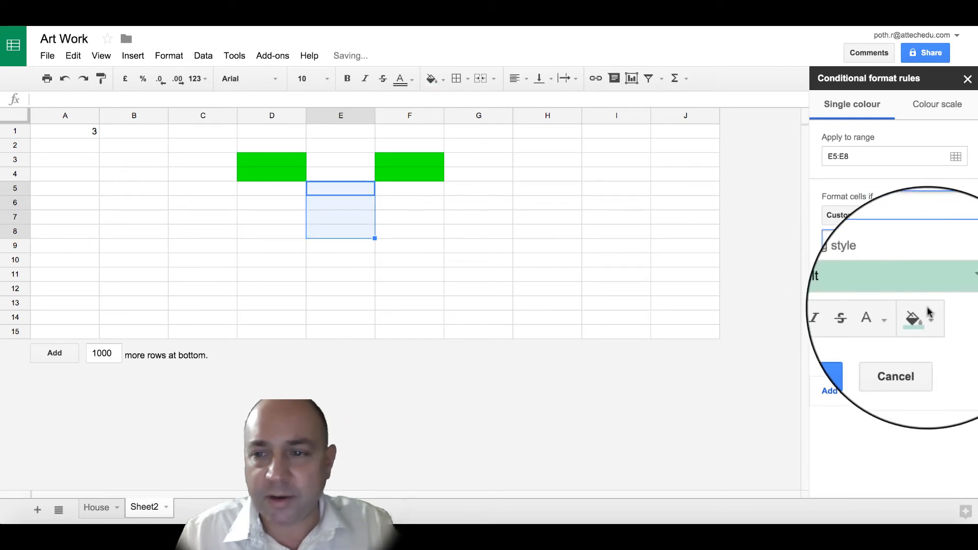
left_click(922, 316)
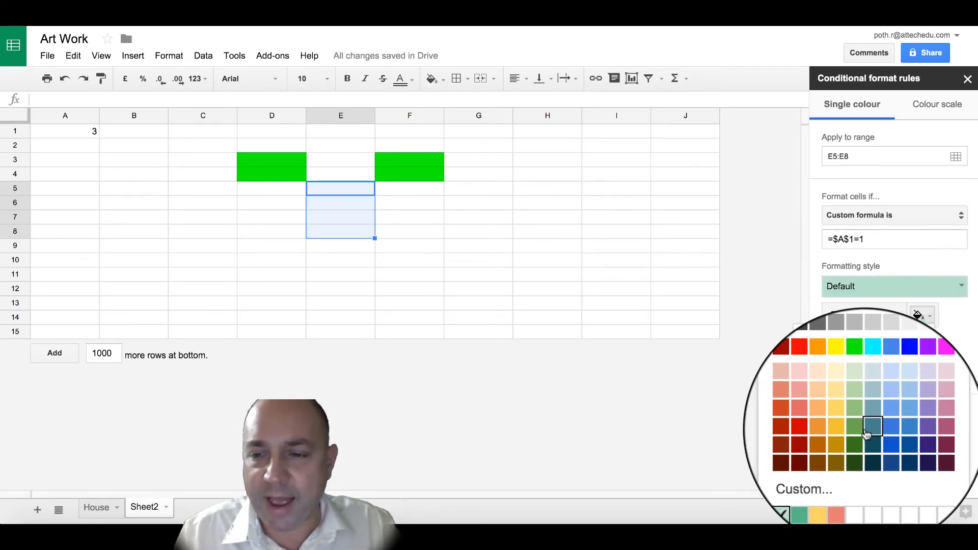
left_click(846, 417)
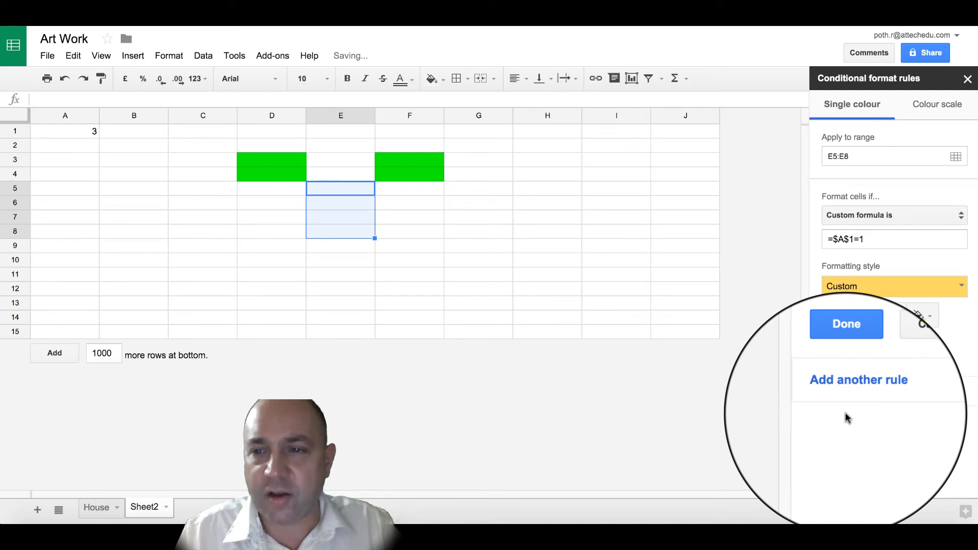
left_click(852, 357)
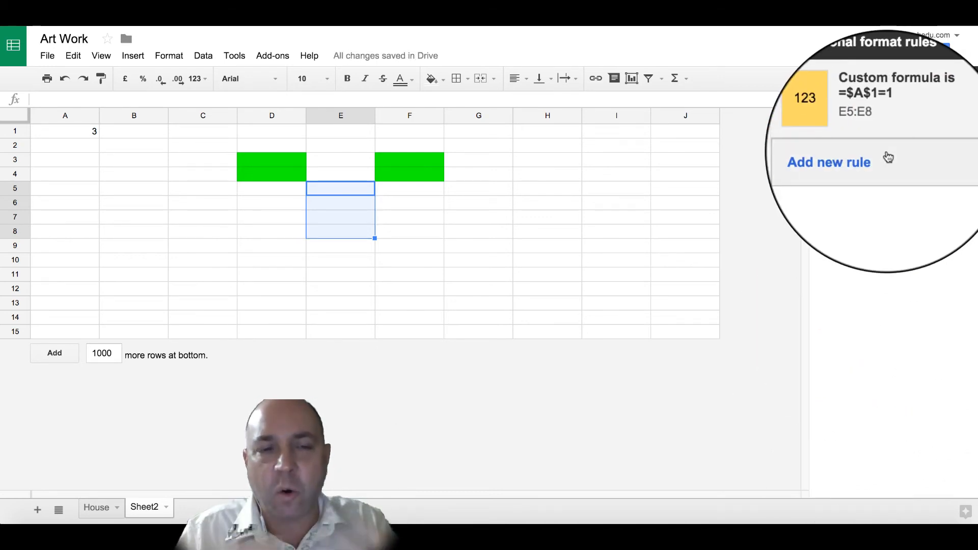
Add a second rule for cells E5:E8 with the custom formula =$A$1=2 and a yellow fill.
left_click(840, 161)
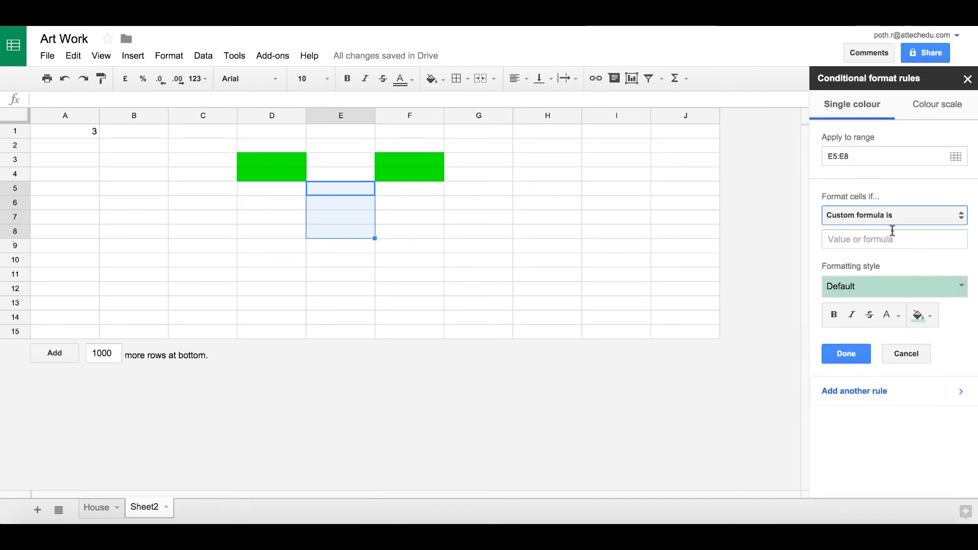
left_click(892, 238)
type("=$A$1=2")
left_click(923, 315)
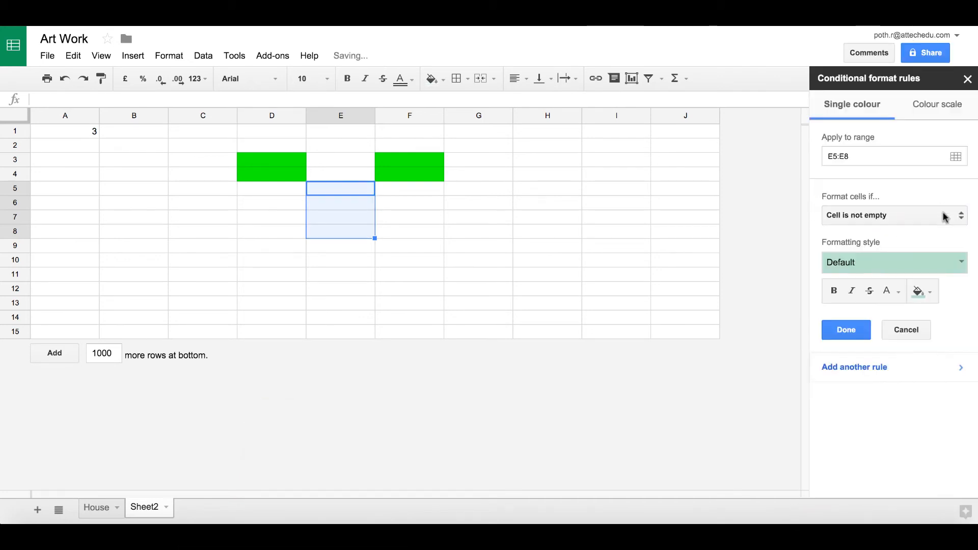
Add a third rule for cells E5:E8 with the custom formula =$A$1=3 and a magenta fill.
left_click(962, 238)
type("=$A$1=3")
left_click(924, 316)
left_click(925, 378)
left_click(852, 357)
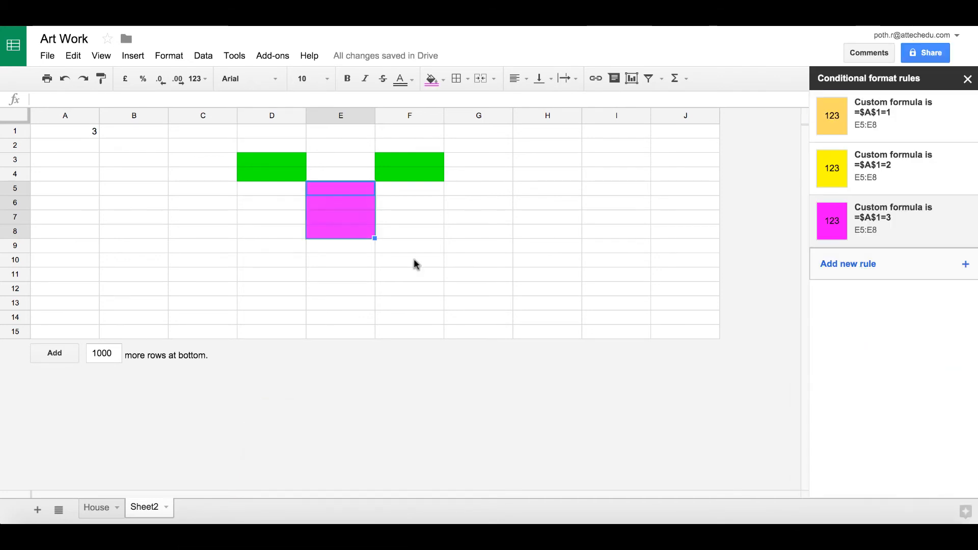
Check the combined colour changes by entering 1, 2 and 3 one after another in cell A1.
left_click(83, 130)
type("1")
key("Tab")
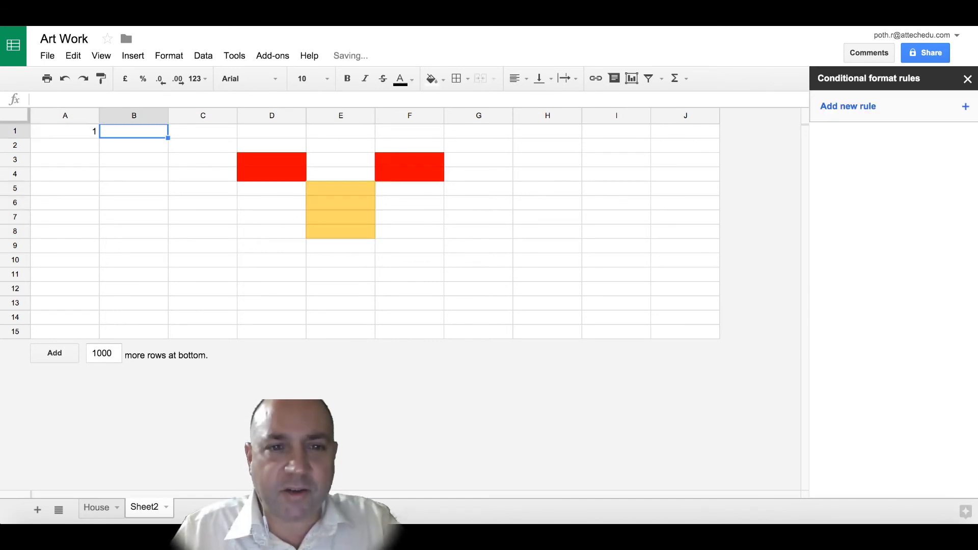
key("Left")
type("2")
key("Right")
key("Left")
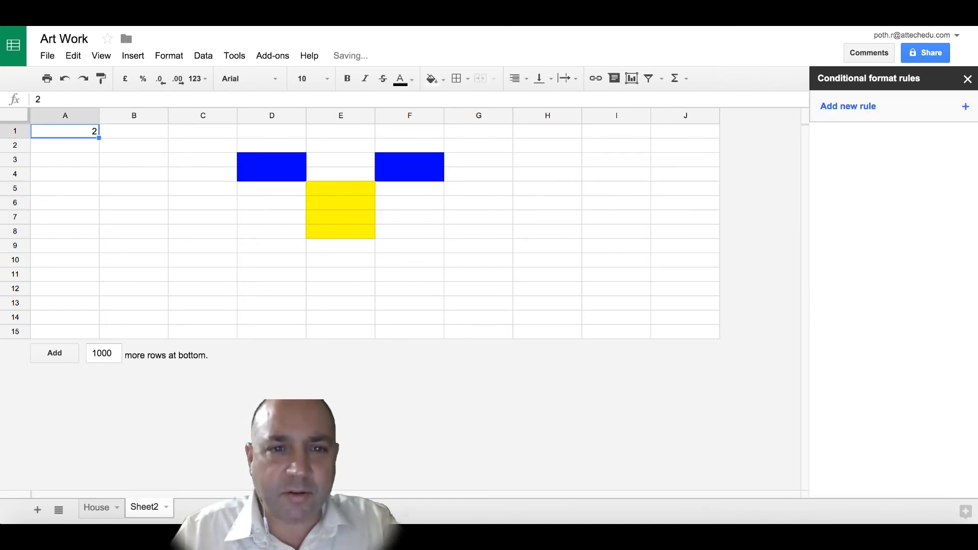
type("3")
key("Return")
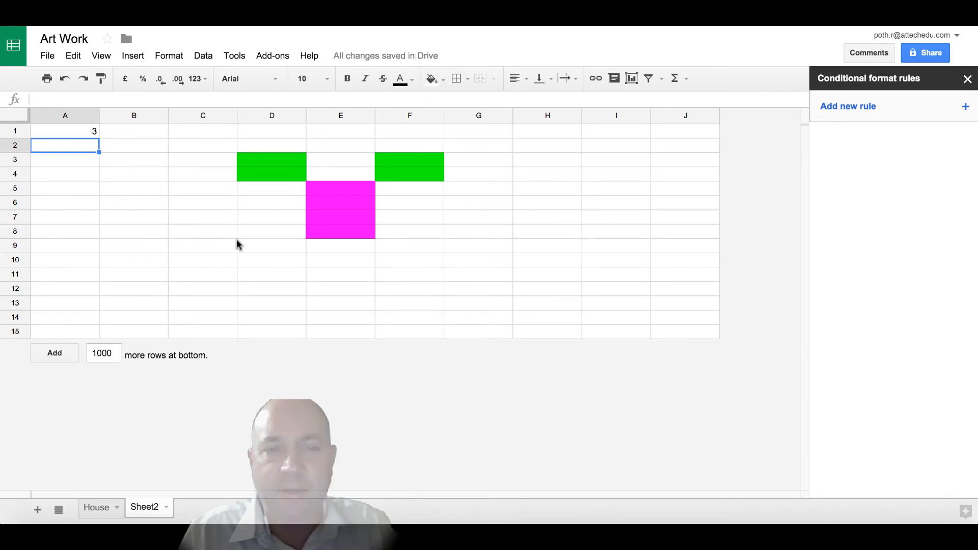
Create a conditional format rule for cells D9, D10, E10, F10 and F9 with the custom formula =$A$1=1 and a blue fill.
left_click(265, 247)
left_click(272, 260, "super")
left_click(334, 261, "super")
left_click(409, 260, "super")
left_click(410, 246, "super")
left_click(848, 107)
left_click(891, 217)
type("=$A$1=1")
left_click(922, 316)
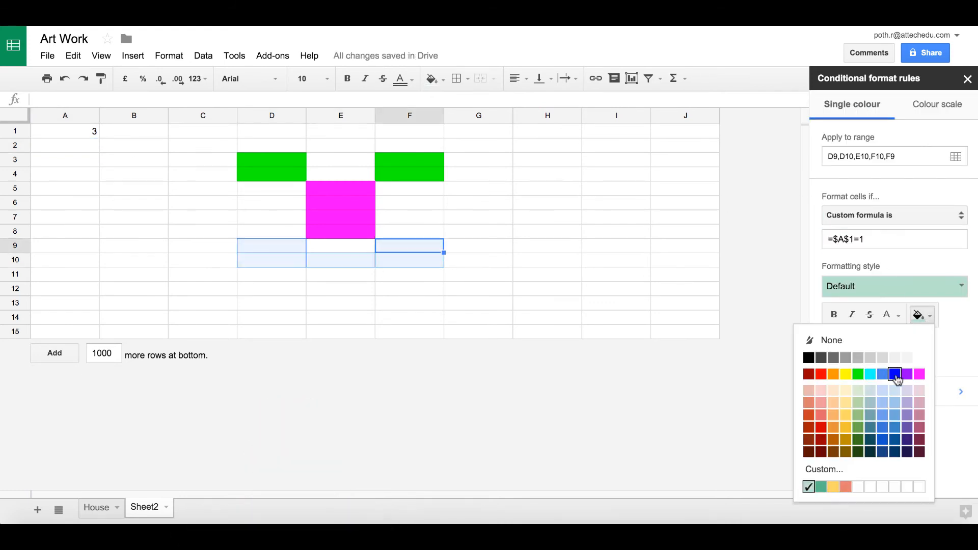
left_click(896, 374)
left_click(846, 354)
Add a second rule for cells D9, D10, E10, F10 and F9 with the custom formula =$A$1=2 and a red fill.
left_click(913, 160)
left_click(914, 216)
left_click(907, 240)
type("=$A$1=2")
left_click(922, 315)
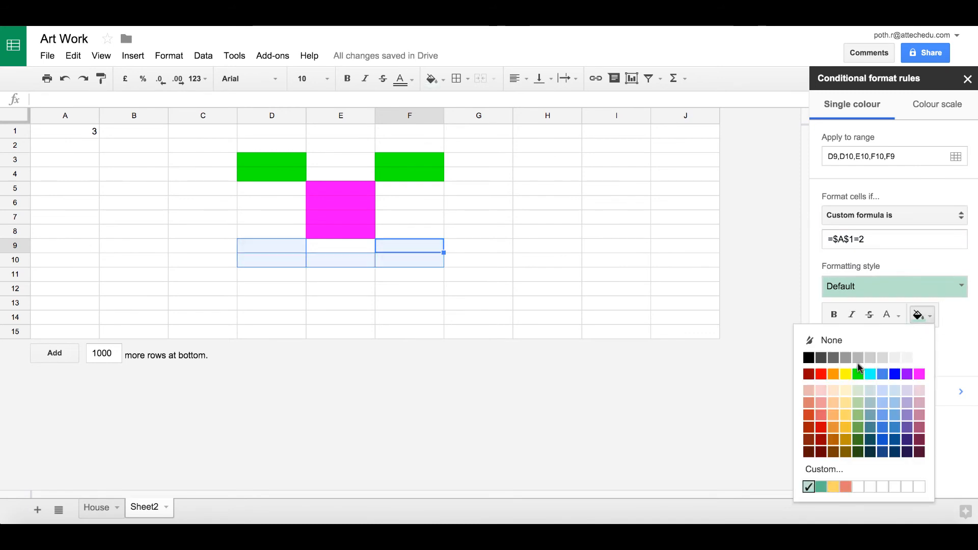
left_click(820, 374)
left_click(846, 354)
Add a third rule for cells D9, D10, E10, F10 and F9 with the custom formula =$A$1=3 and a dark green fill.
left_click(911, 212)
left_click(960, 219)
left_click(881, 458)
left_click(922, 315)
left_click(858, 439)
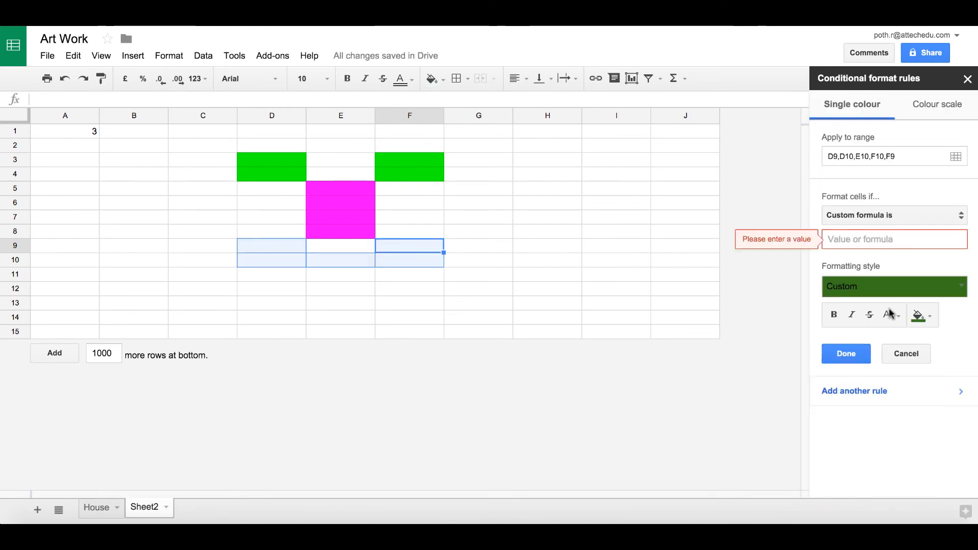
left_click(907, 240)
type("=$A$1=3")
left_click(846, 354)
Test the colours of the whole face by entering 2 and then 1 in cell A1.
left_click(77, 136)
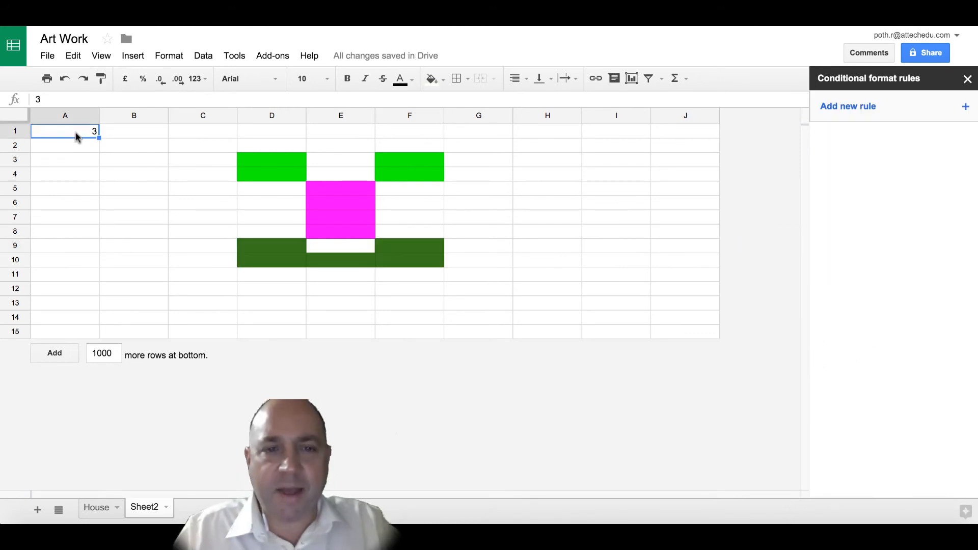
type("2")
key("Return")
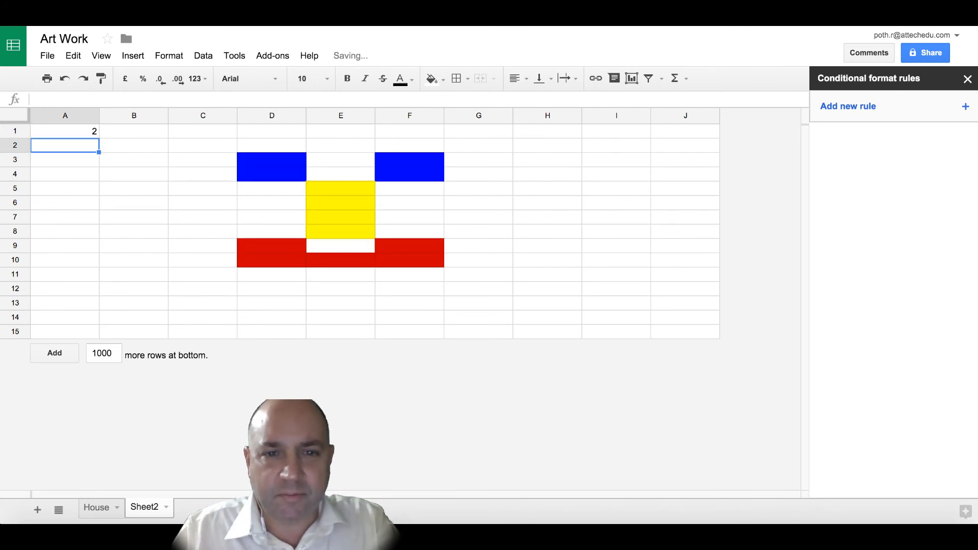
left_click(60, 133)
type("1")
key("Return")
left_click(60, 134)
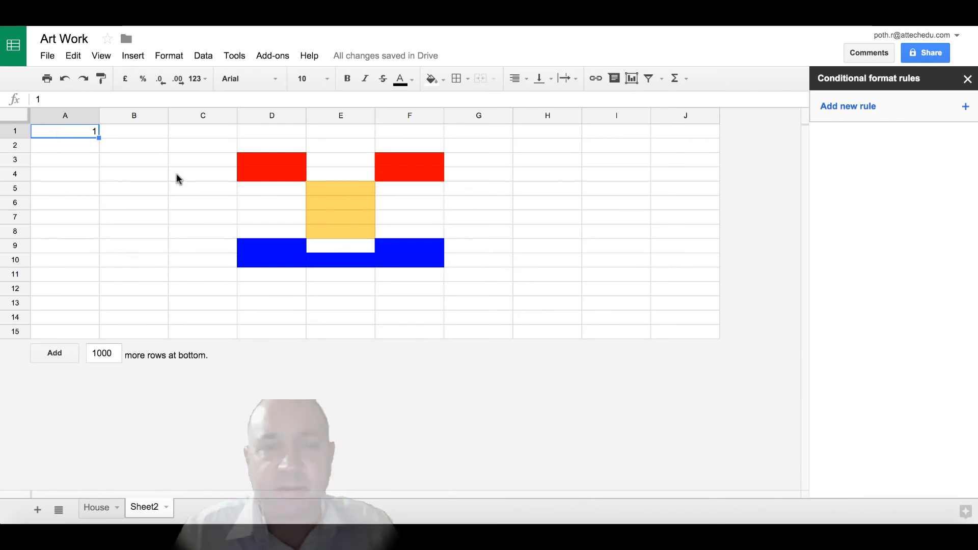
Create a conditional format rule for the background cells around the face within C2:G11 with the custom formula =$A$1=1 and a light orange fill.
left_click(15, 230)
left_click(479, 245)
left_click_drag(203, 145, 202, 274)
left_click_drag(479, 145, 479, 274)
left_click_drag(272, 274, 444, 265)
left_click(340, 246, "super")
left_click_drag(340, 145, 341, 174)
left_click(848, 106)
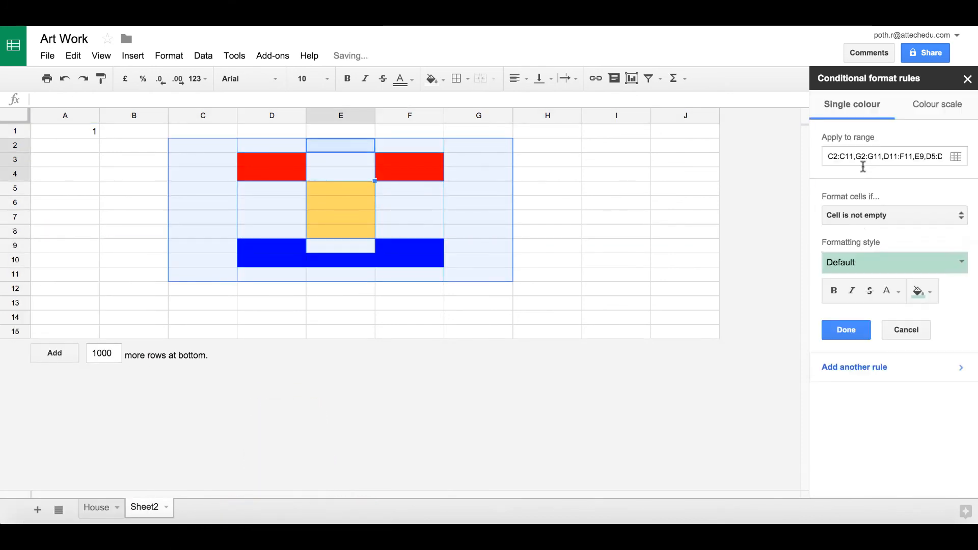
left_click(895, 215)
type("=$A$1=1")
left_click(921, 315)
left_click(834, 391)
Add a second rule for the background cells around the face with the custom formula =$A$1=2 and a light pink fill.
left_click(880, 512)
type("=$A$1=2")
left_click(920, 393)
left_click(919, 393)
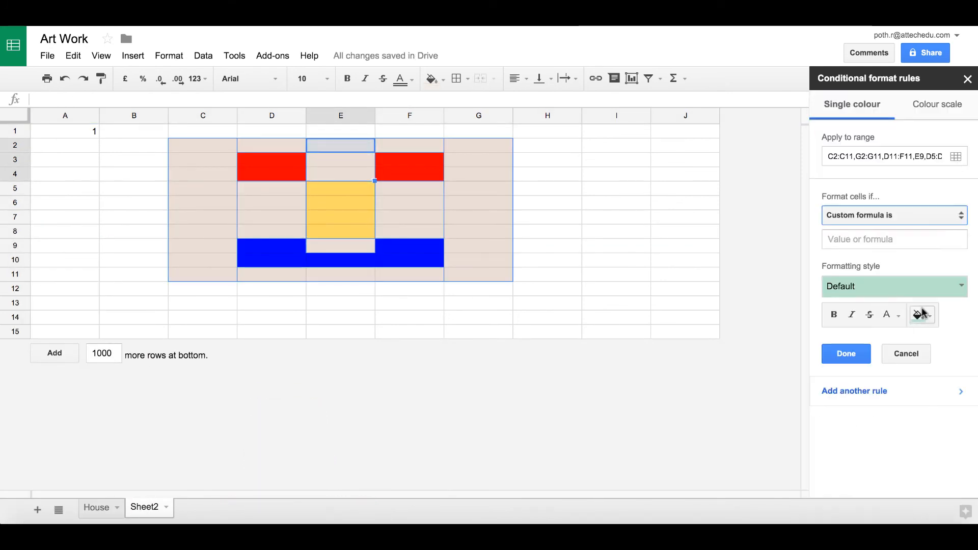
Add a third rule for the background cells around the face with the custom formula =$A$1=3 and a light blue-grey fill.
left_click(894, 239)
type("=$A$1=3")
left_click(922, 315)
left_click(869, 392)
left_click(847, 354)
left_click(68, 131)
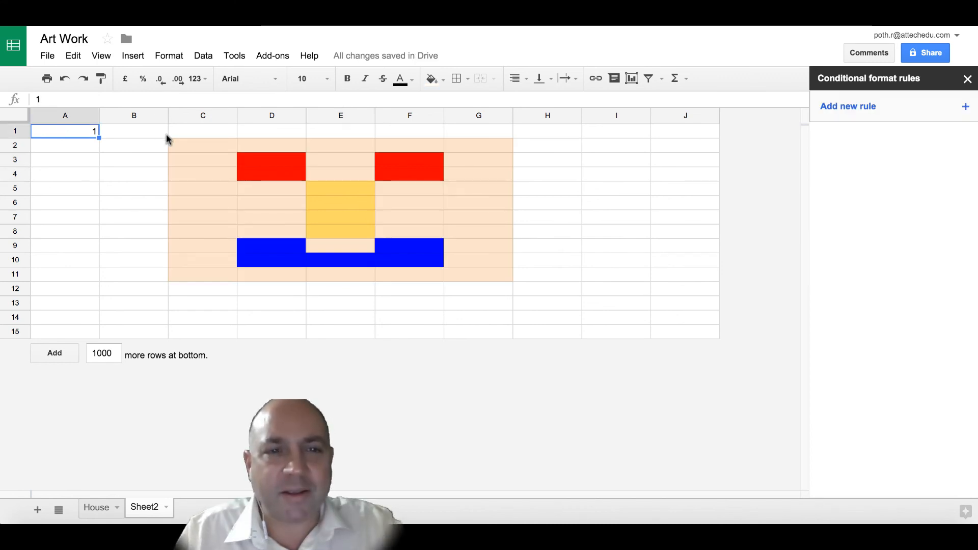
Narrow columns C through G to give the face tighter proportions.
left_click_drag(236, 115, 222, 115)
left_click_drag(204, 116, 204, 116)
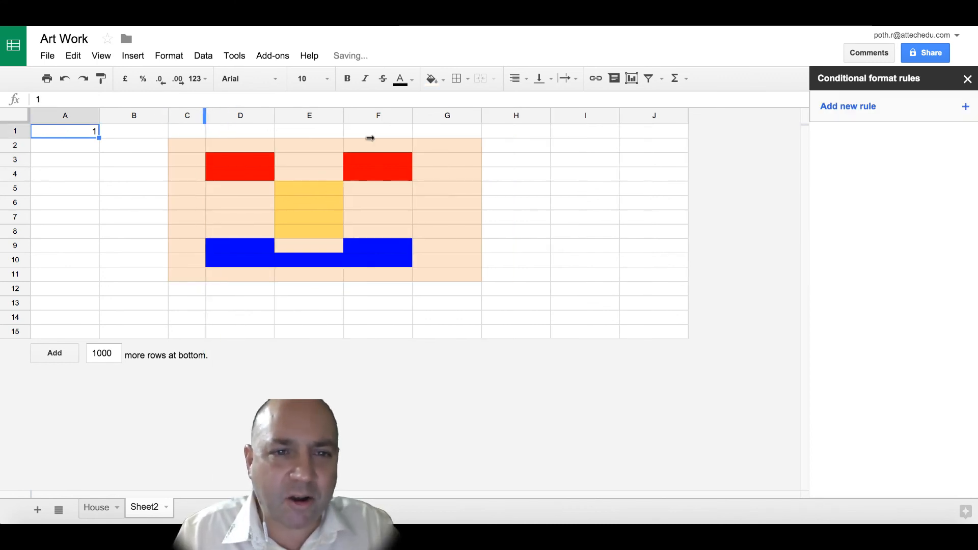
left_click_drag(481, 116, 384, 116)
left_click_drag(274, 117, 246, 116)
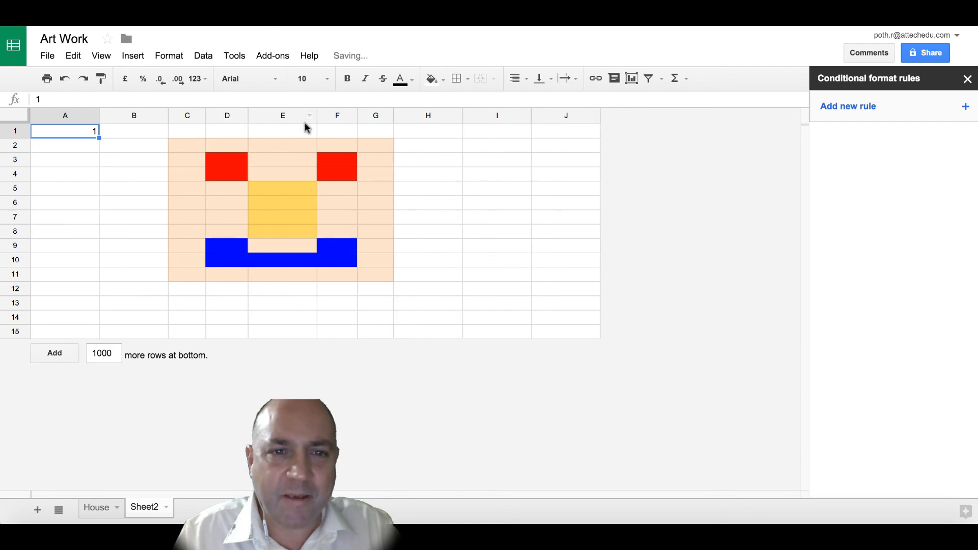
left_click_drag(317, 116, 295, 119)
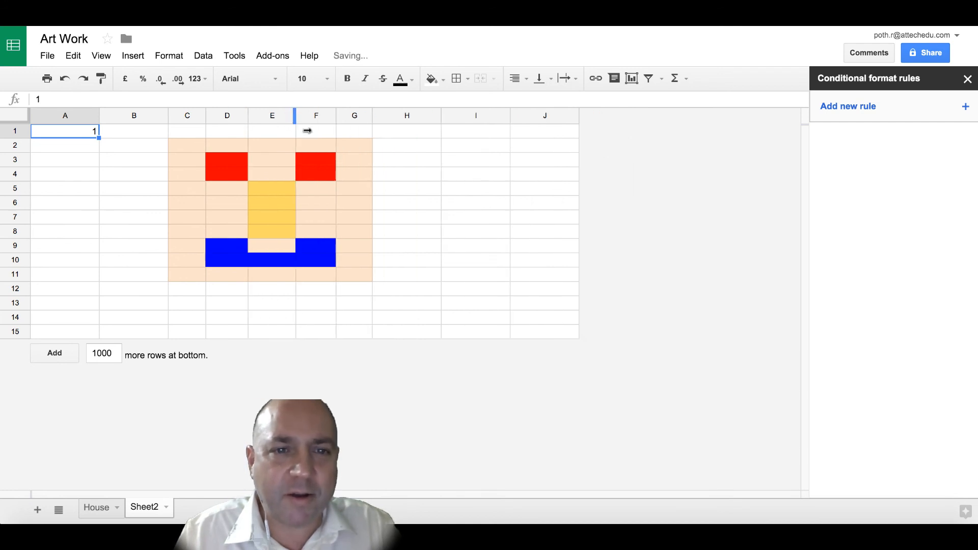
Test the colours of the face and its background by entering 2 and then 3 in cell A1.
type("2")
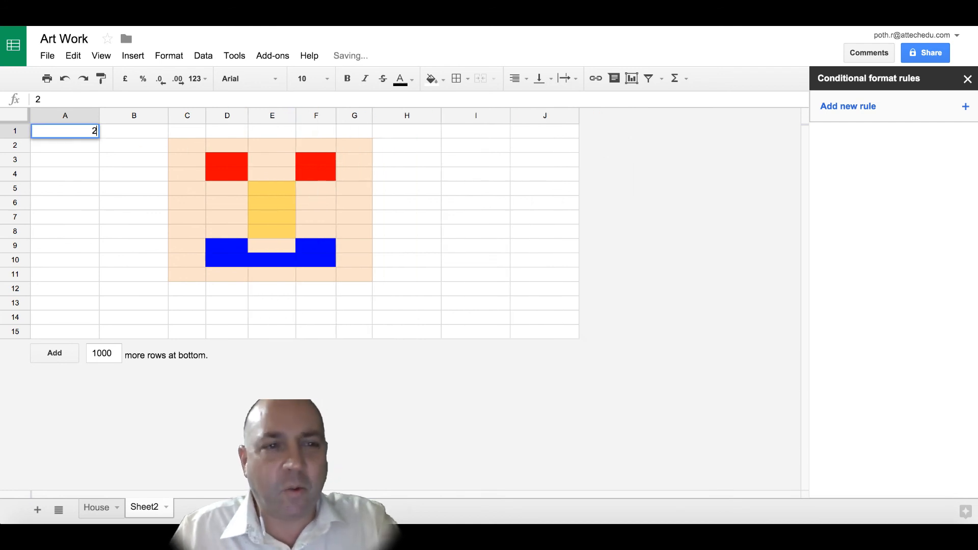
key("Return")
key("Up")
type("3")
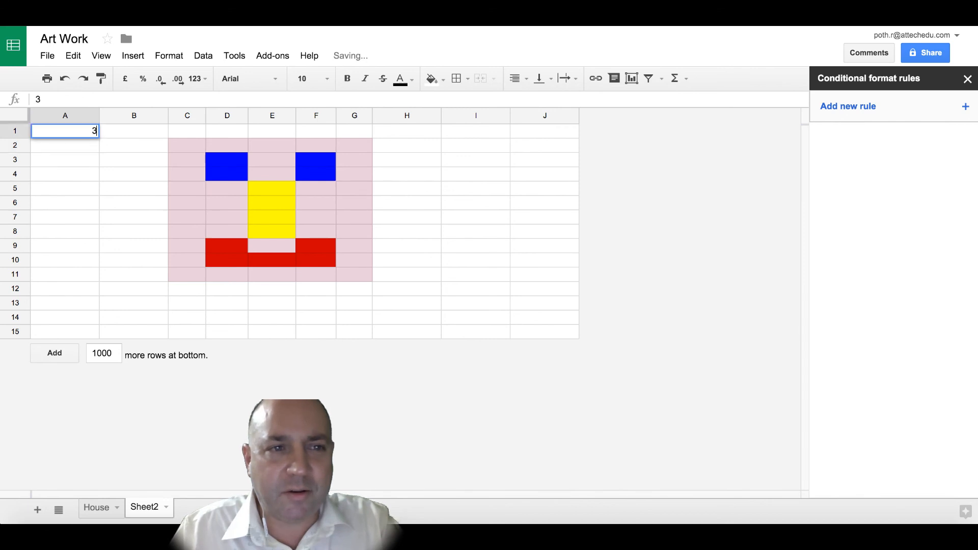
key("Return")
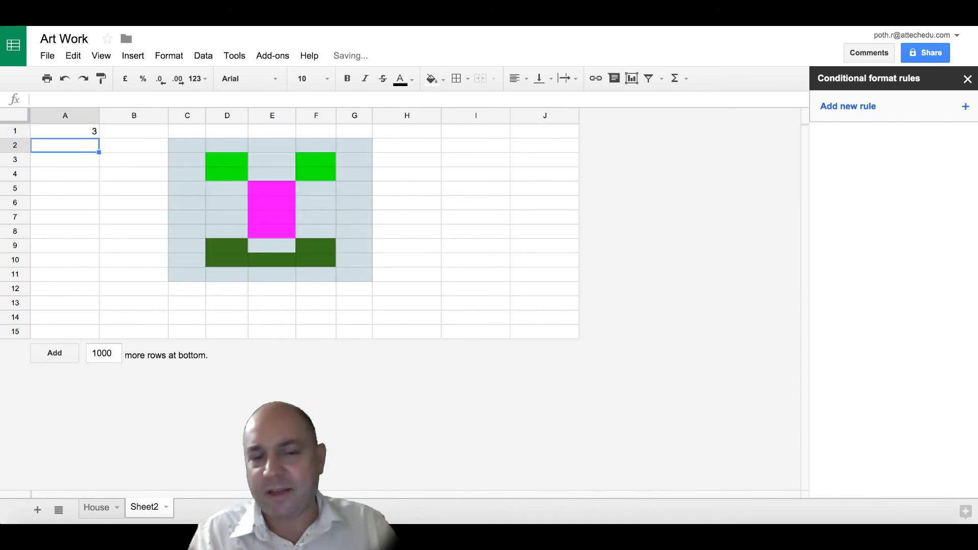